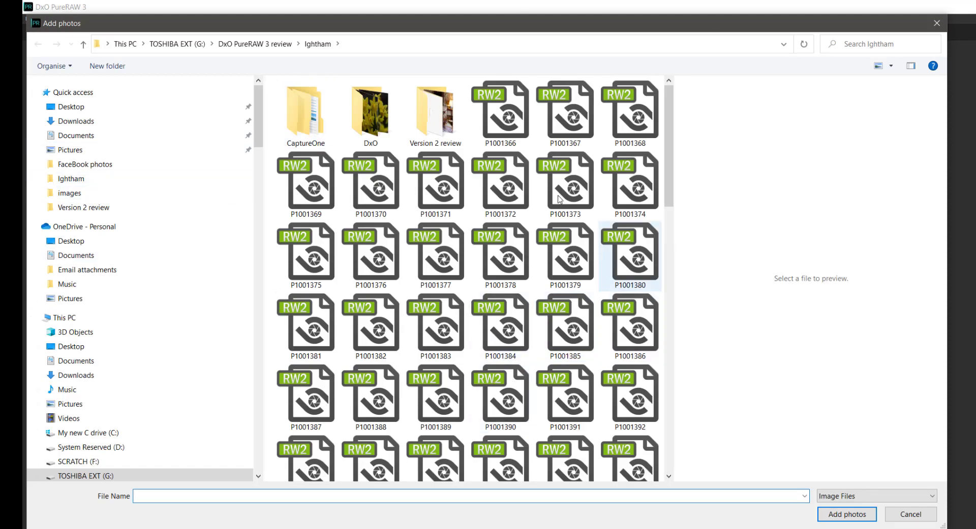
Step: Select raws P1001366 through P1001476 and add all 103 RW2 files to the lightbox
left_click(505, 112)
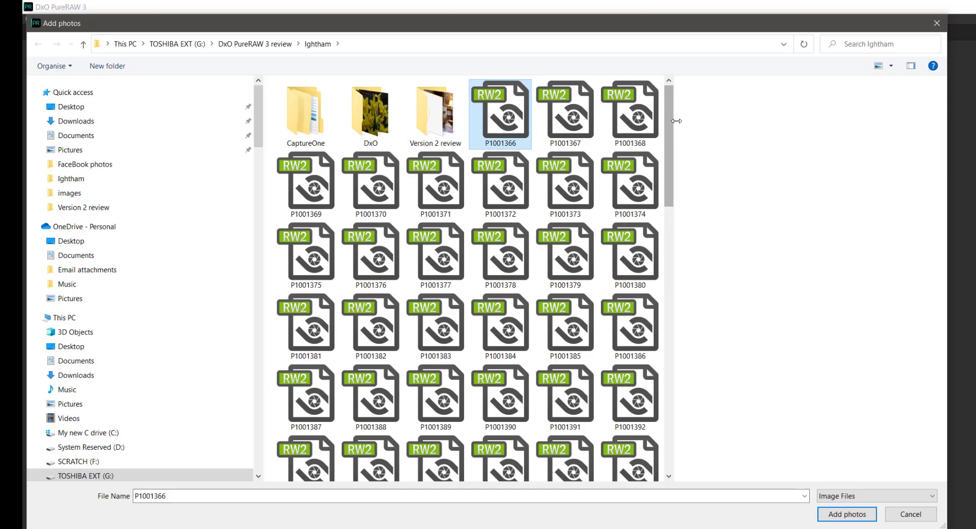
left_click_drag(669, 127, 492, 442)
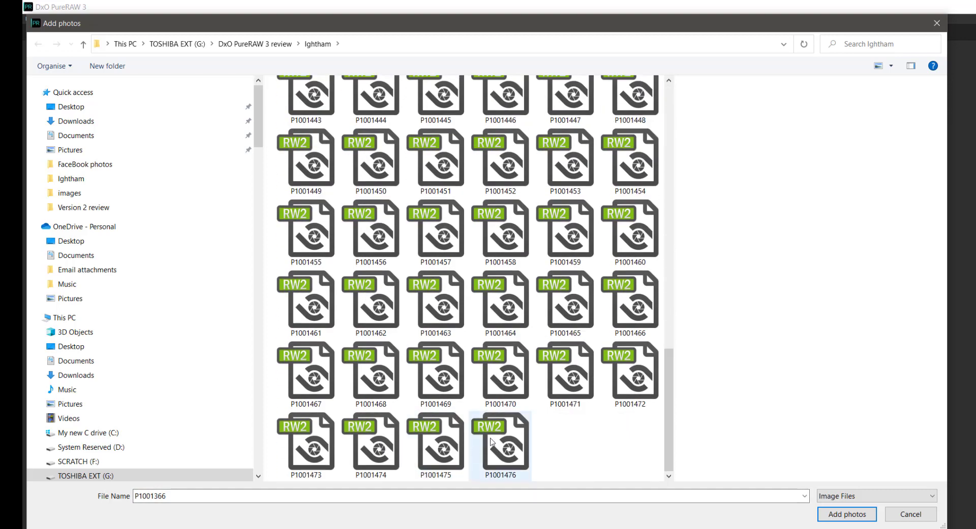
left_click(514, 450, "shift")
left_click(855, 520)
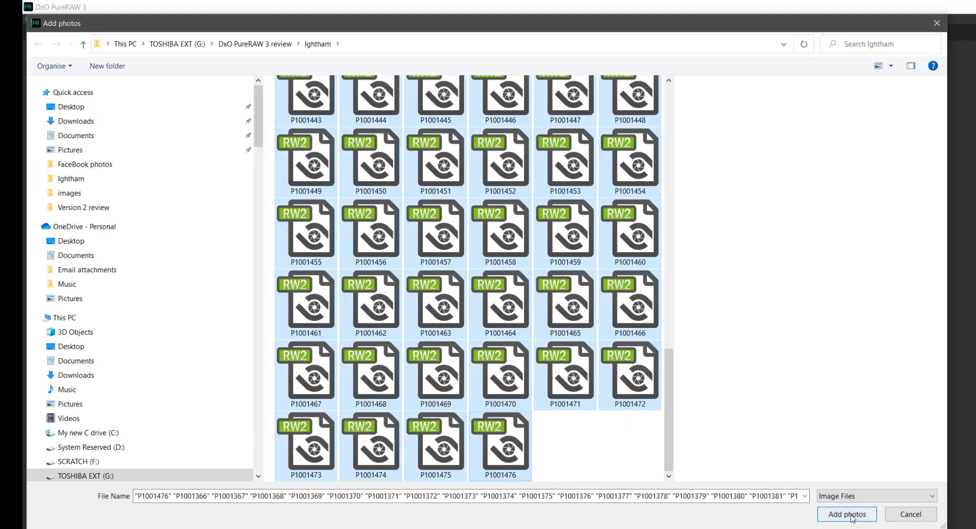
scroll(687, 216, "down", 5)
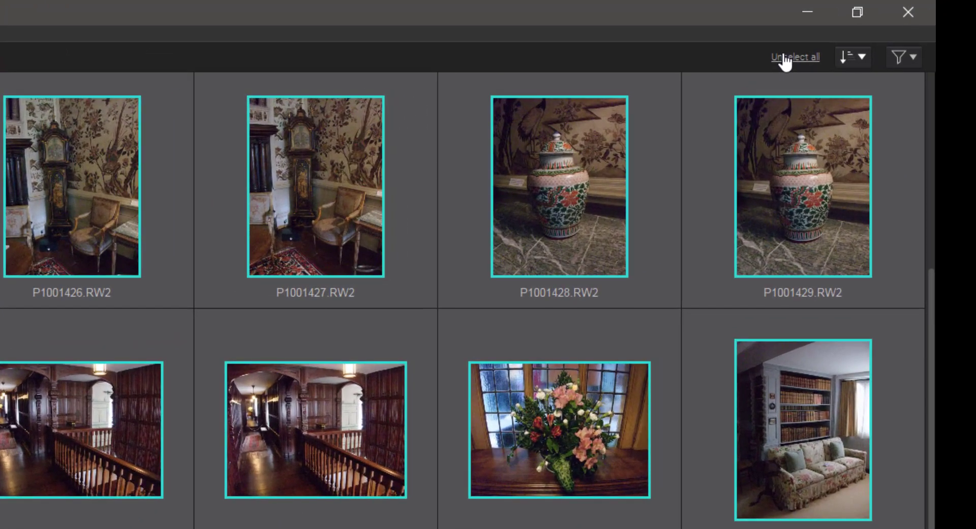
Step: Deselect all 103 photos in the lightbox with Unselect all
left_click(785, 58)
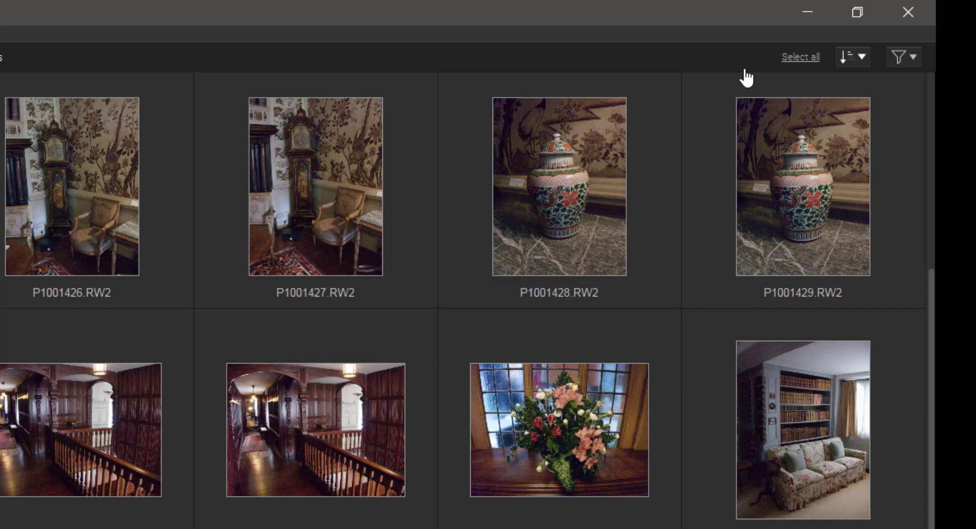
Step: Try selecting photos P1001442, P1001418, P1001427 and P1001432 together
left_click(831, 465)
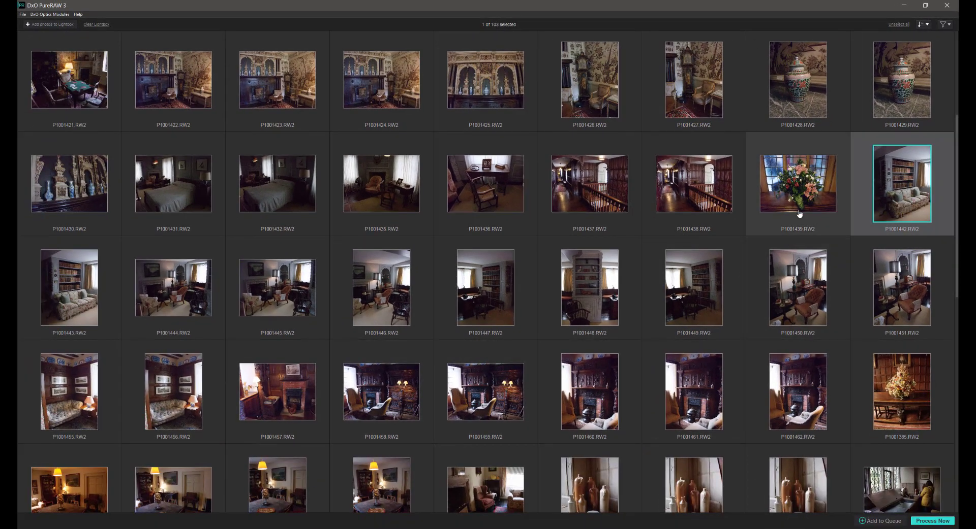
scroll(605, 315, "down", 1)
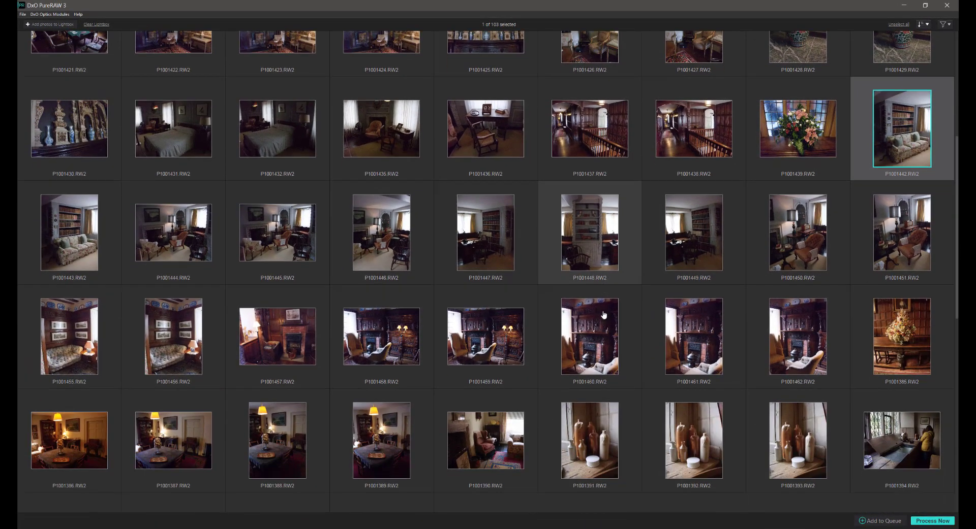
scroll(604, 315, "down", 1)
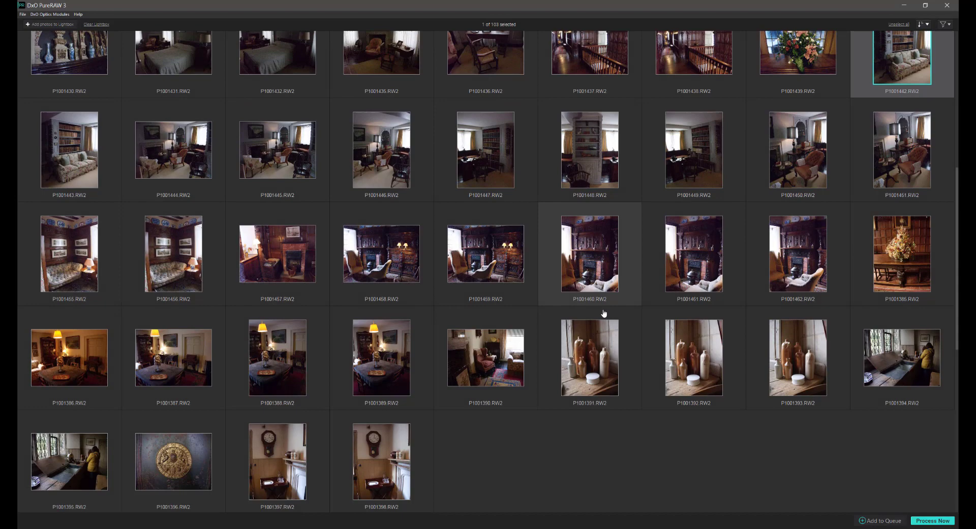
scroll(603, 311, "up", 2)
scroll(603, 311, "up", 3)
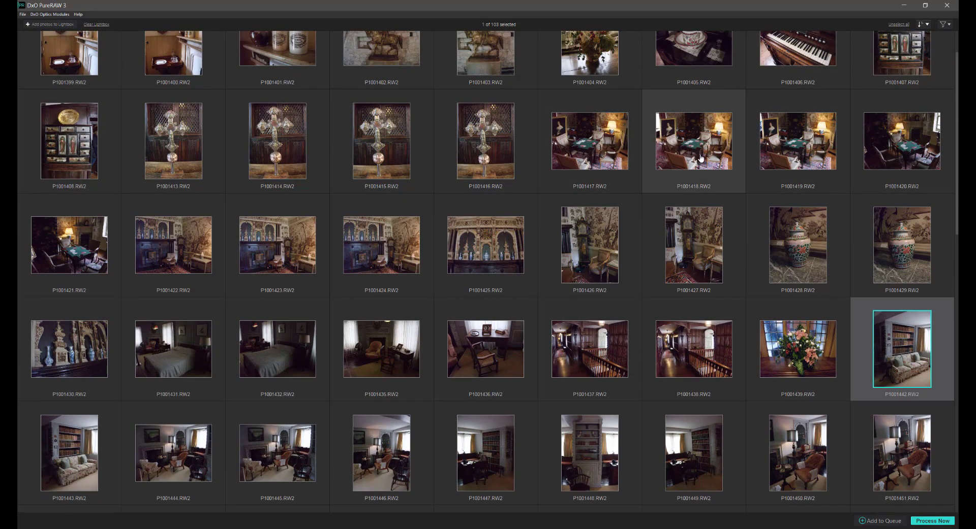
left_click(686, 162, "ctrl")
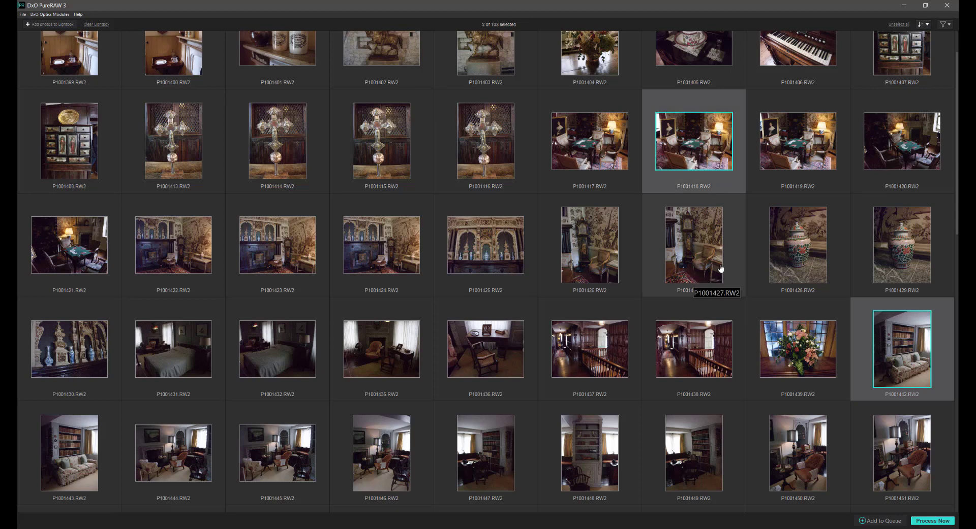
left_click(702, 251, "ctrl")
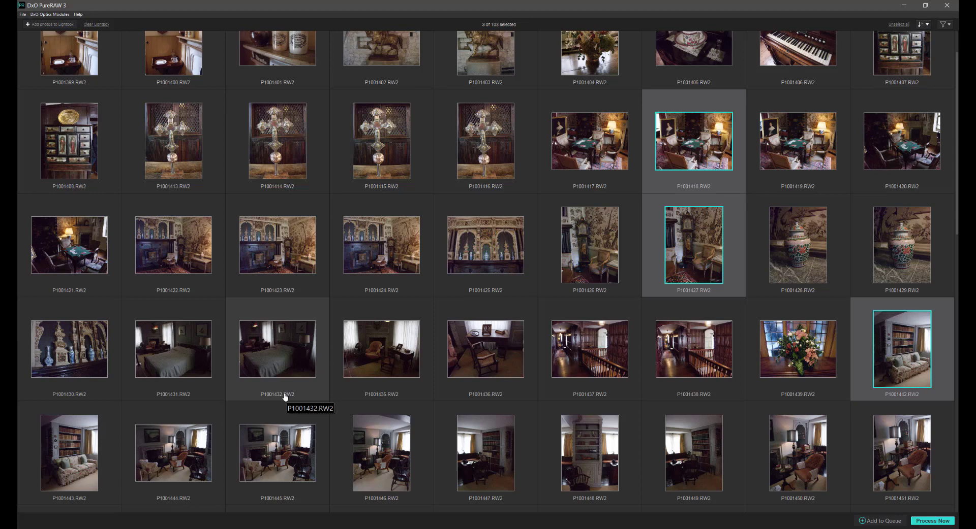
left_click(292, 366, "ctrl")
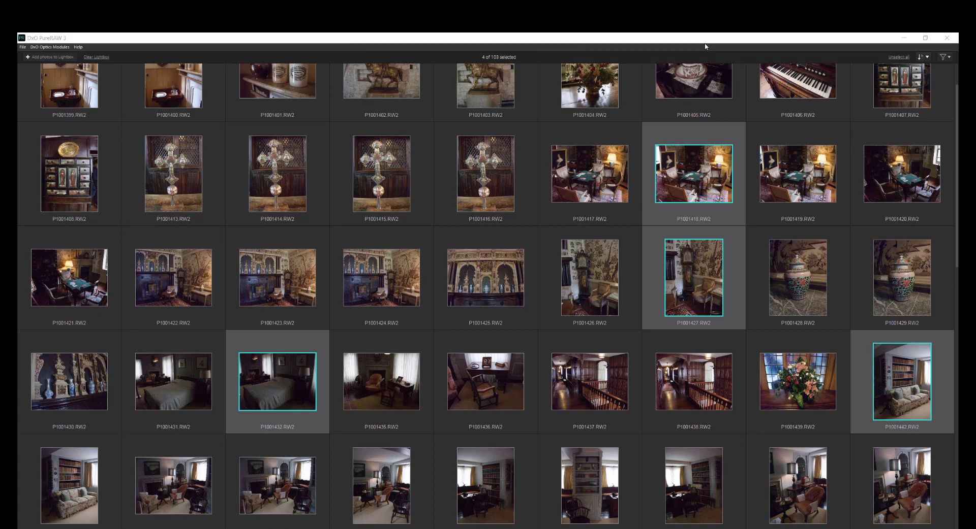
Step: Clear the selection, keep only P1001427, and bring up its processing settings
left_click(899, 57)
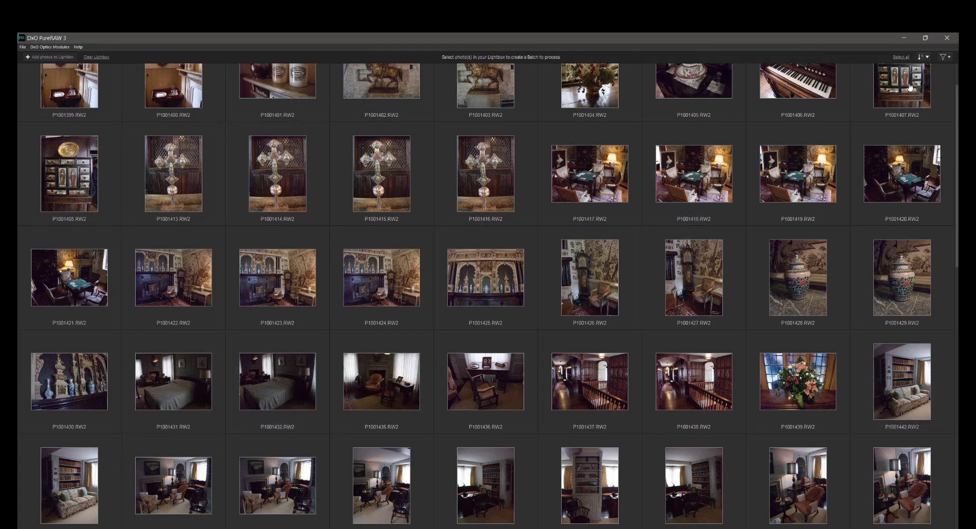
left_click(704, 296)
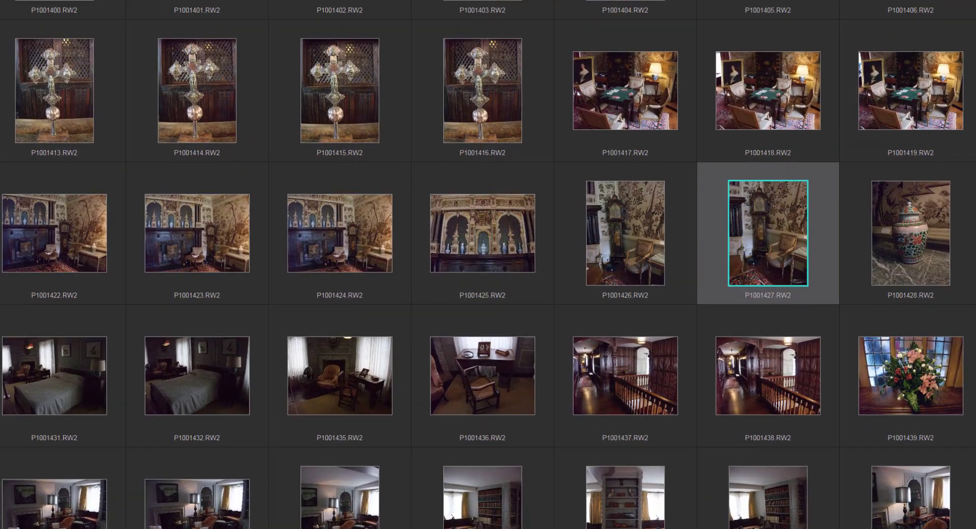
left_click(938, 522)
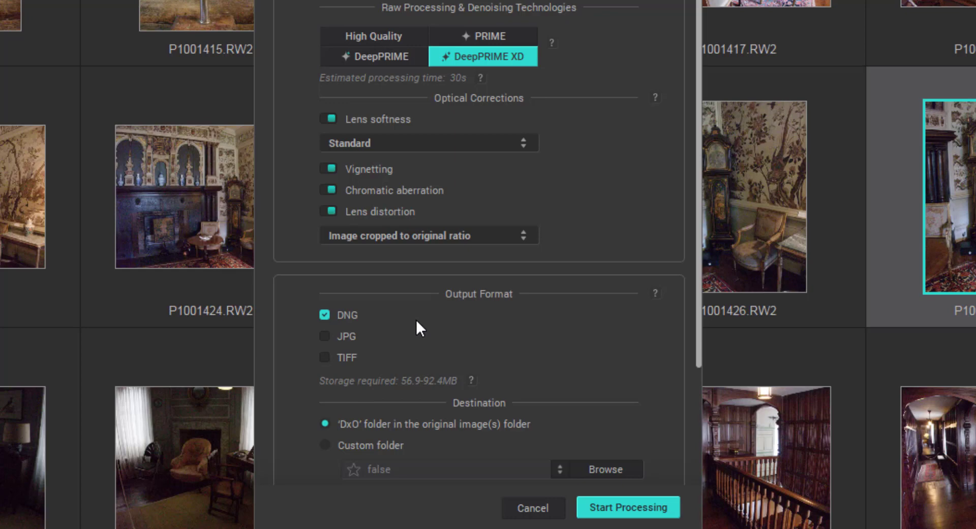
scroll(416, 318, "down", 3)
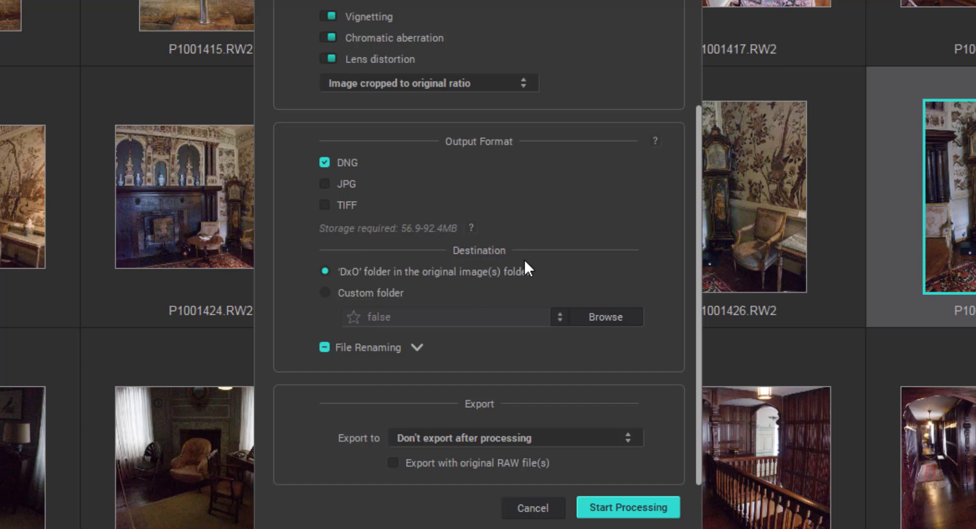
Step: Expand File Renaming, try a processing-method prefix, then turn off both prefix options
left_click(417, 347)
scroll(540, 340, "down", 3)
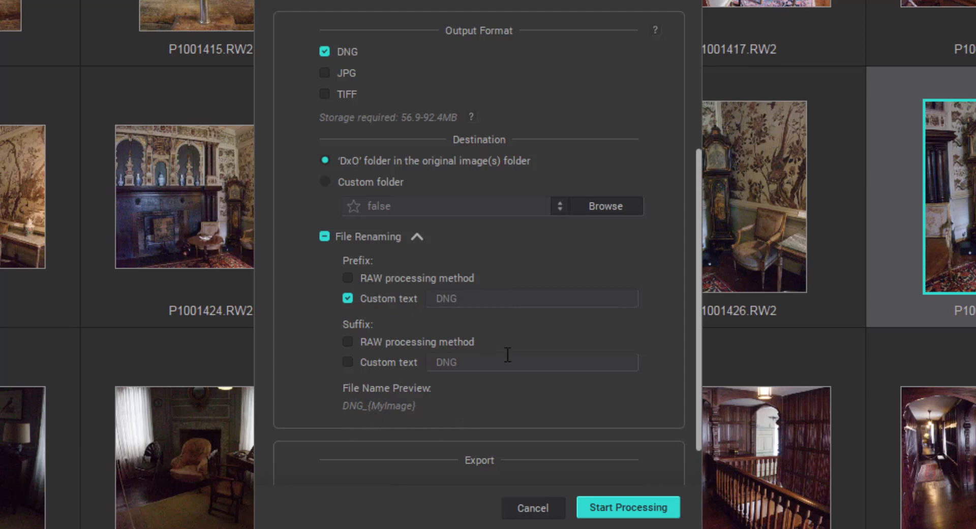
left_click(354, 279)
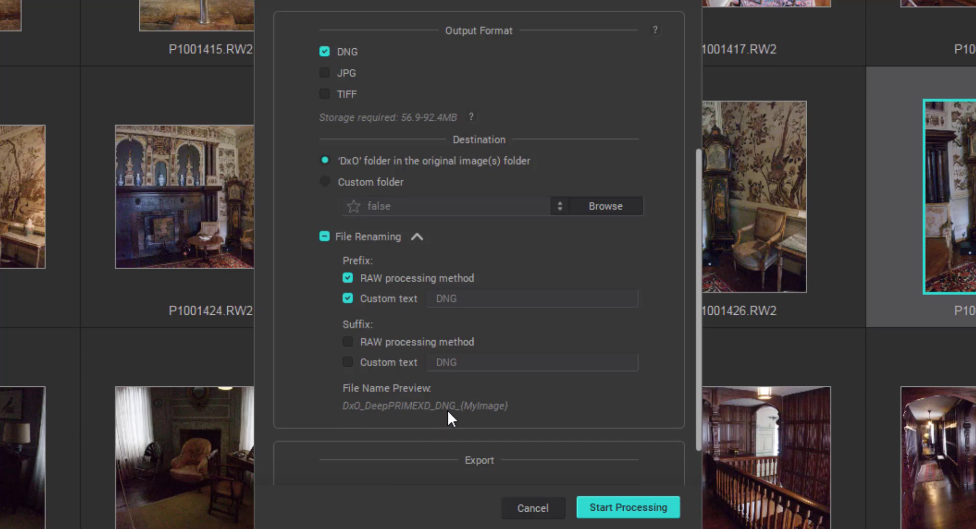
left_click(349, 279)
left_click(347, 299)
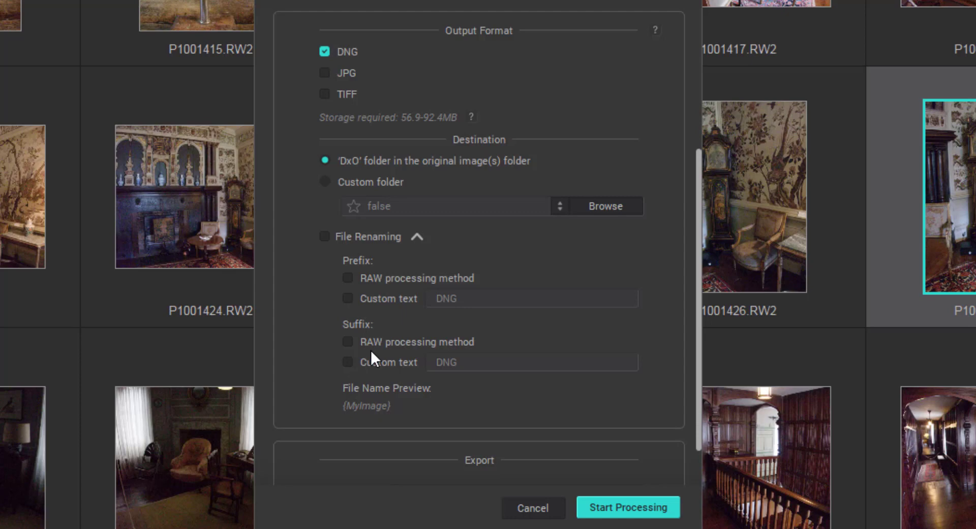
Step: Use only the custom 'DNG' suffix, giving (MyImage)_DNG, and keep 'Don't export after processing'
left_click(355, 346)
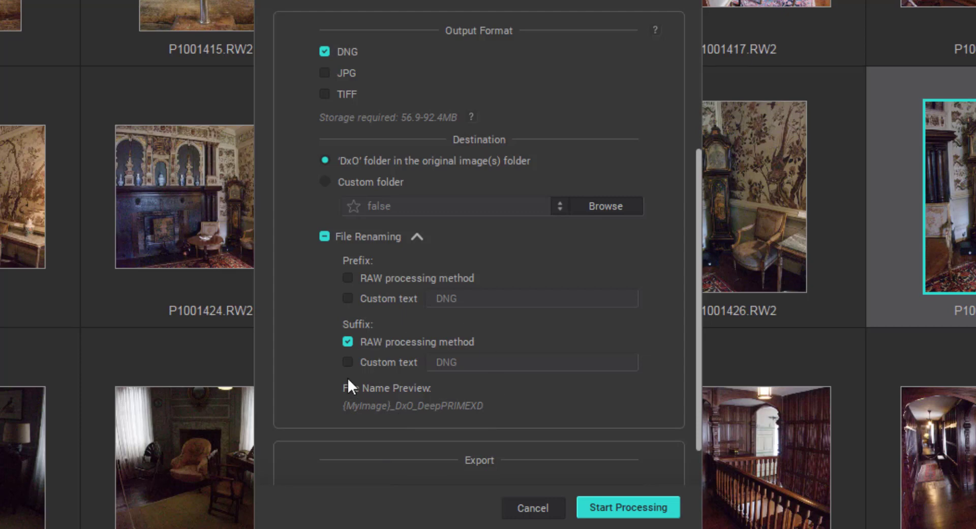
left_click(345, 342)
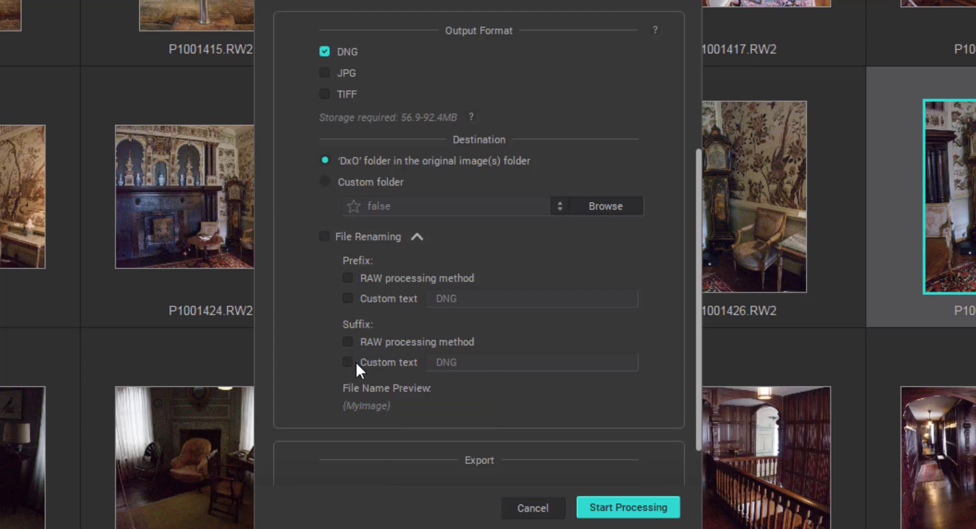
left_click(356, 362)
scroll(652, 345, "down", 1)
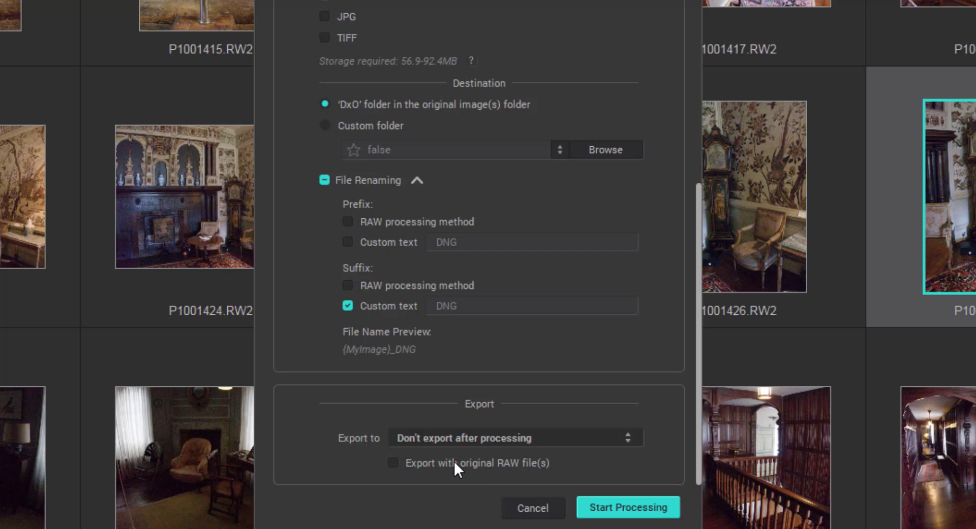
left_click(594, 442)
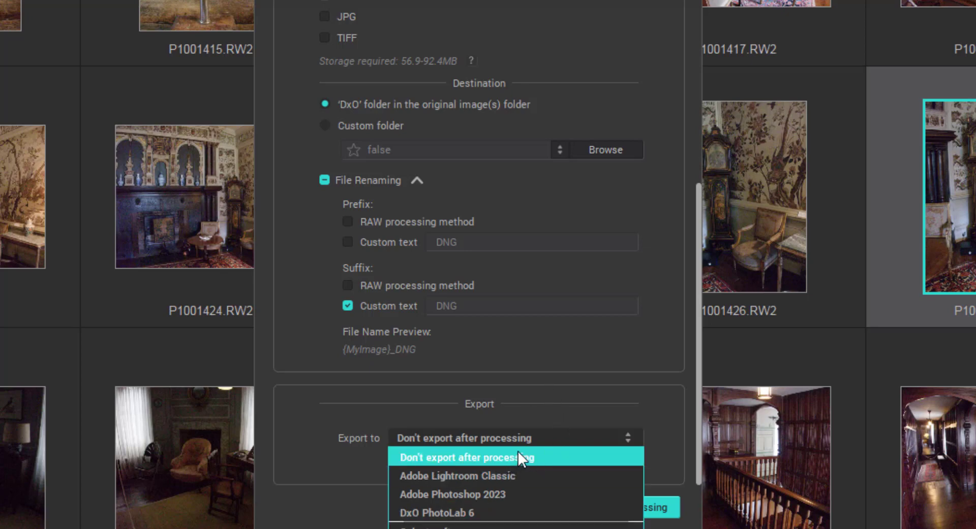
left_click(553, 458)
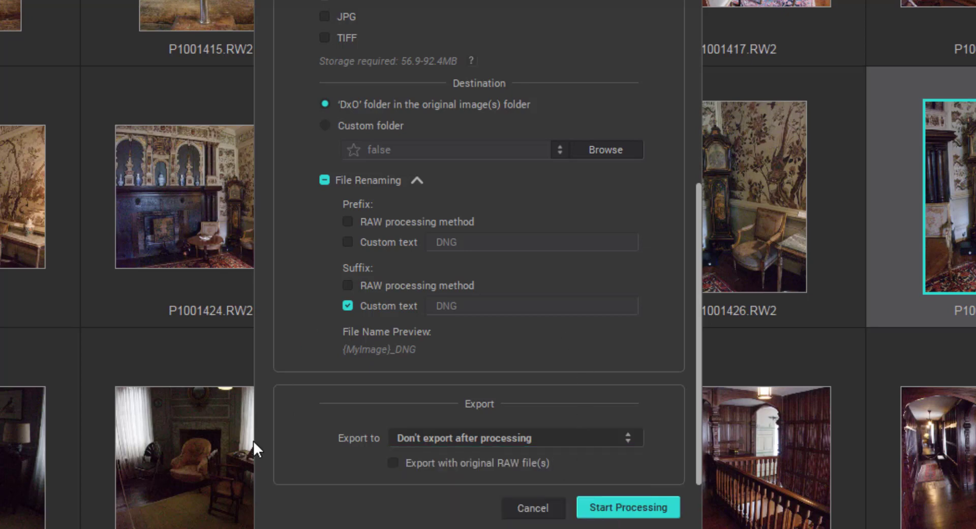
Step: Process P1001427 into P1001427-RW2_DNG.dng and view the RAW/DNG comparison
left_click(629, 508)
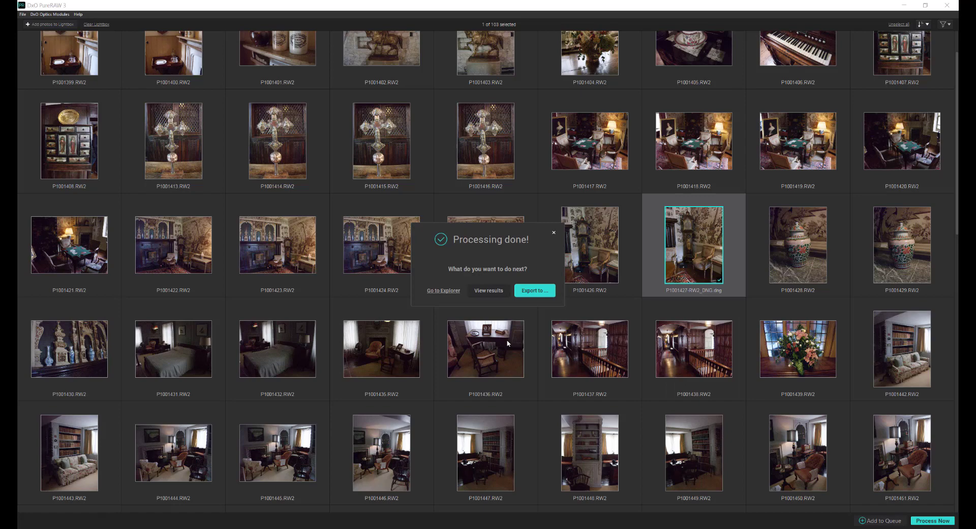
left_click(491, 294)
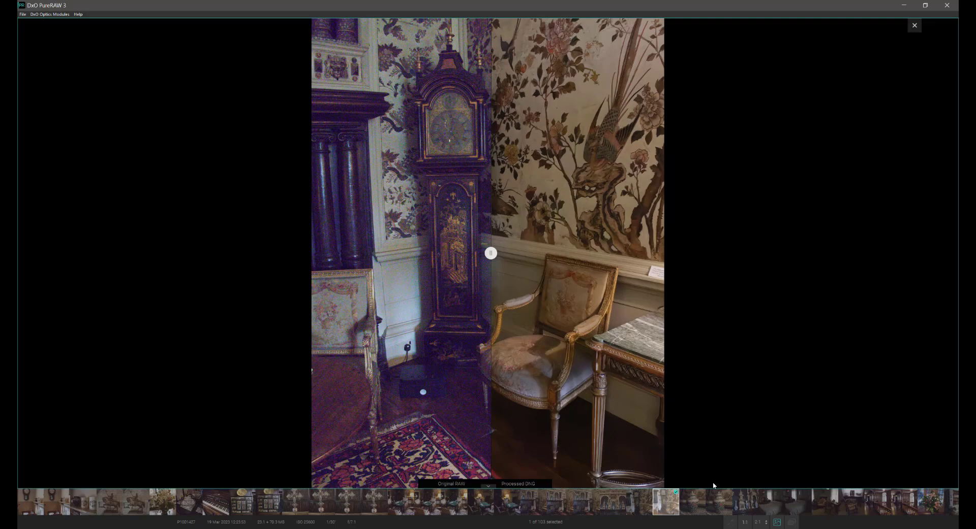
Step: Zoom the RAW/DNG comparison to 1:1 and pan up to the grandfather clock's face
left_click(744, 525)
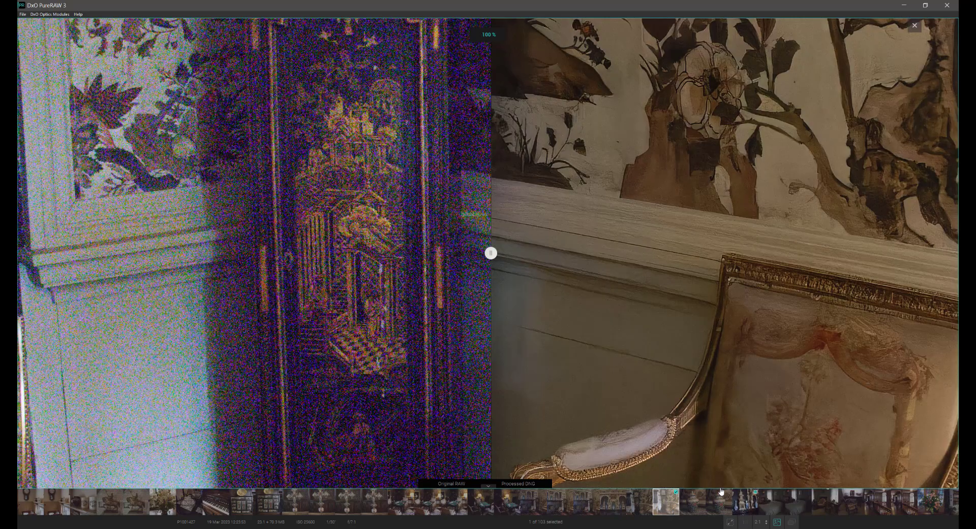
left_click_drag(529, 295, 500, 450)
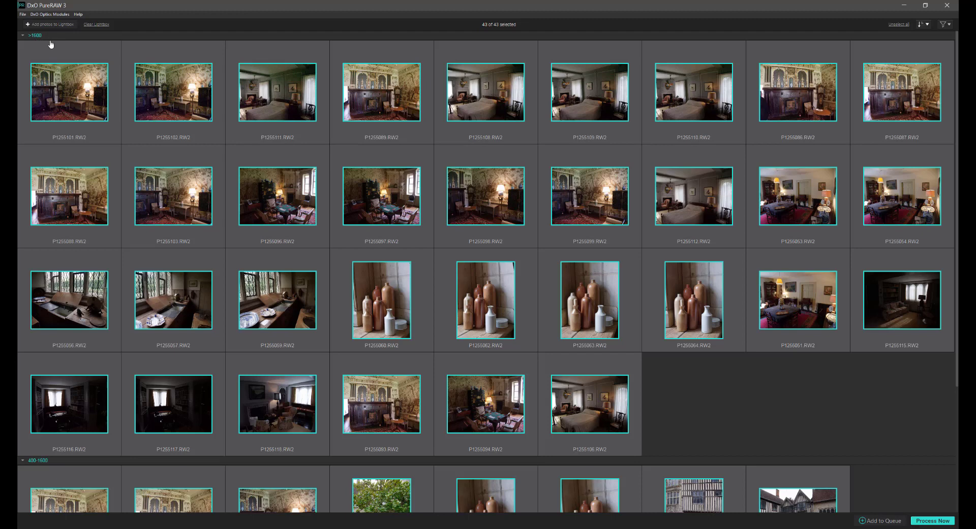
Step: Deselect the two photos in the lightbox's <400 group
scroll(87, 120, "down", 1)
scroll(87, 120, "down", 4)
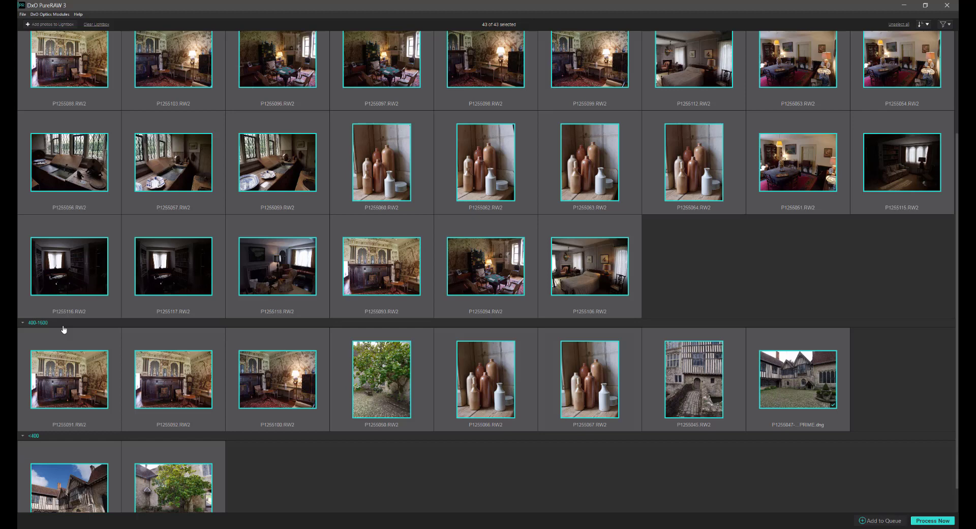
scroll(64, 329, "down", 1)
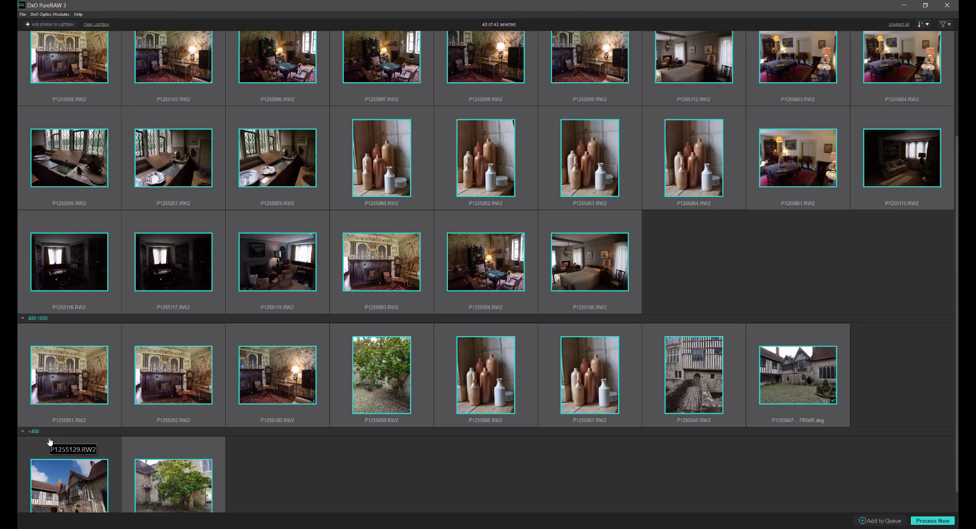
left_click(49, 443, "ctrl")
left_click(146, 446, "ctrl")
scroll(152, 446, "down", 1)
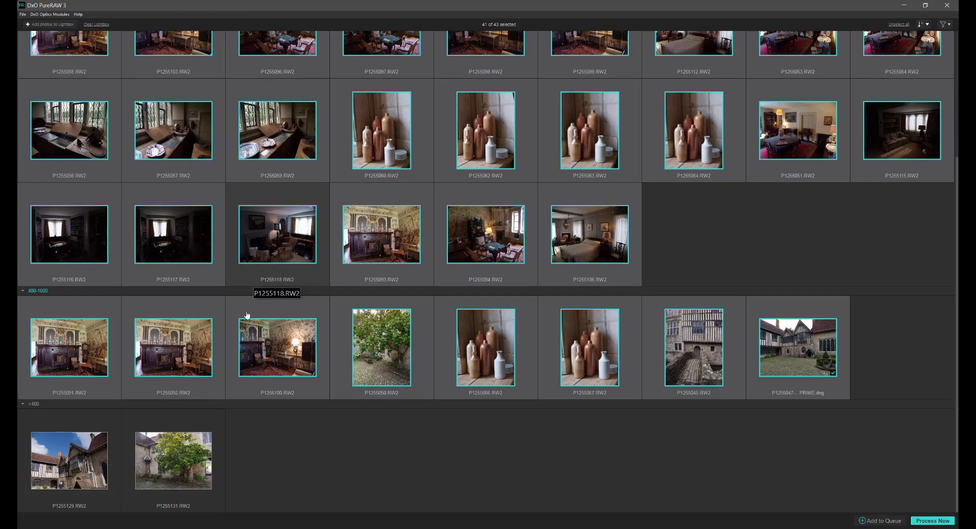
scroll(351, 144, "up", 4)
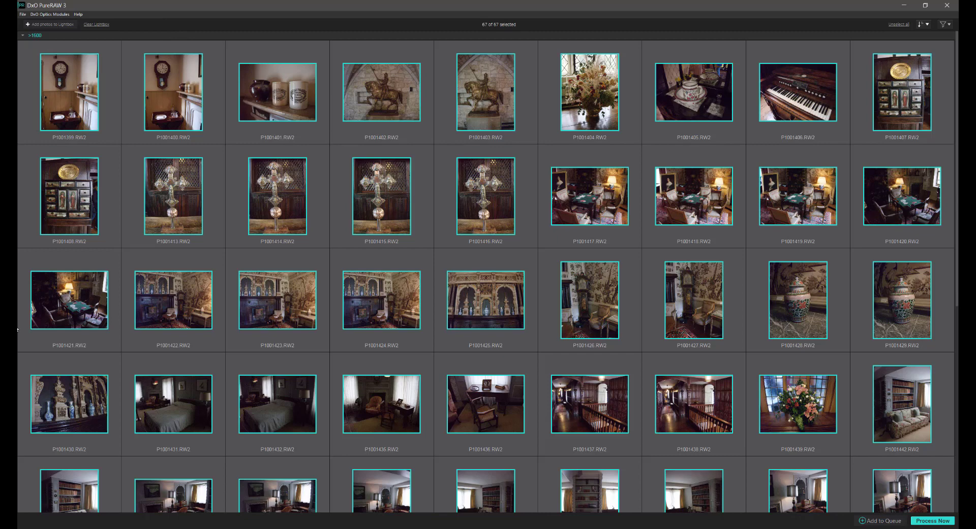
Step: Unselect all 67 photos, then select only P1001427
left_click(897, 24)
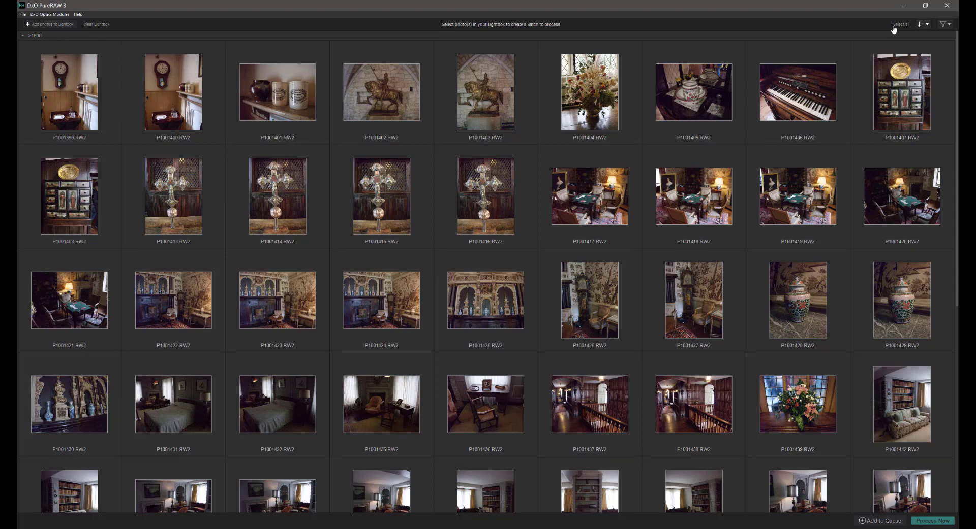
left_click(729, 337)
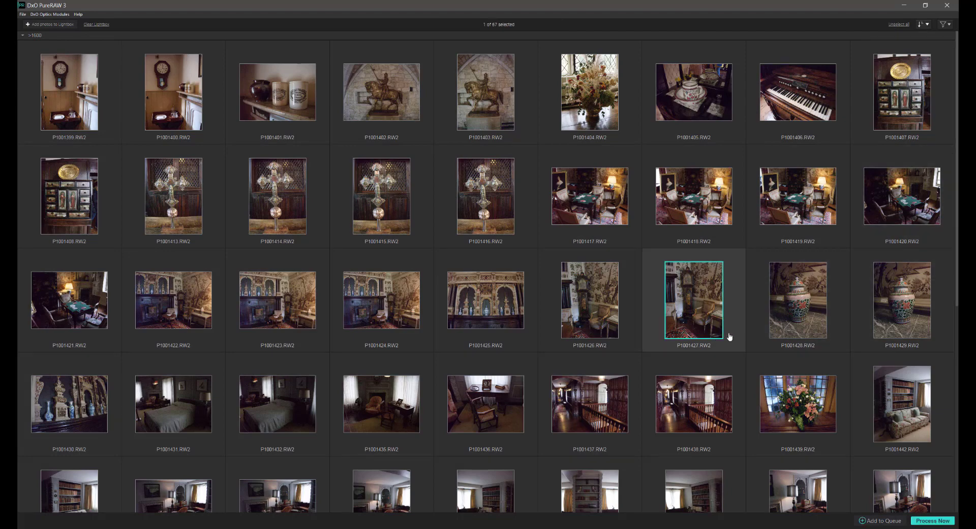
Step: Add P1001418, P1001442, P1001432 and P1001425 to the selection and bring up the Process 5 photos settings
left_click(731, 223, "ctrl")
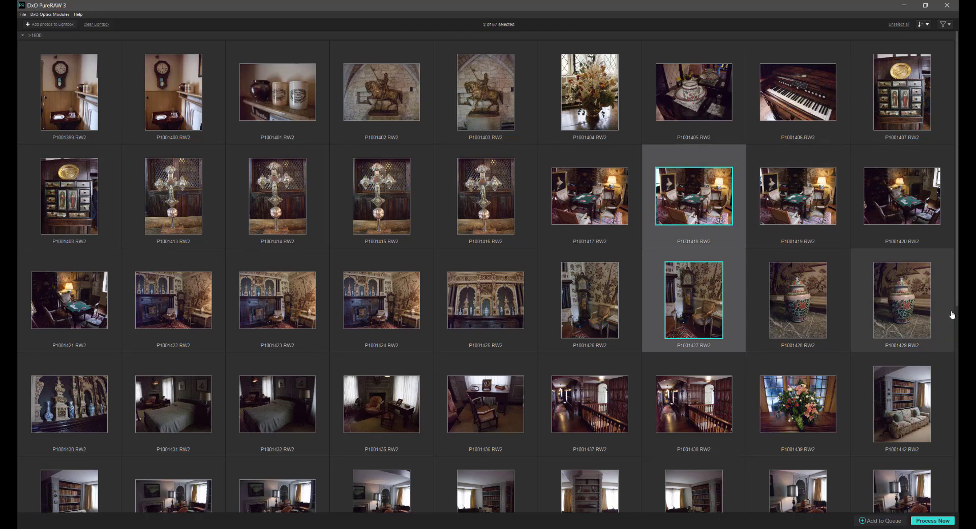
left_click(913, 427, "ctrl")
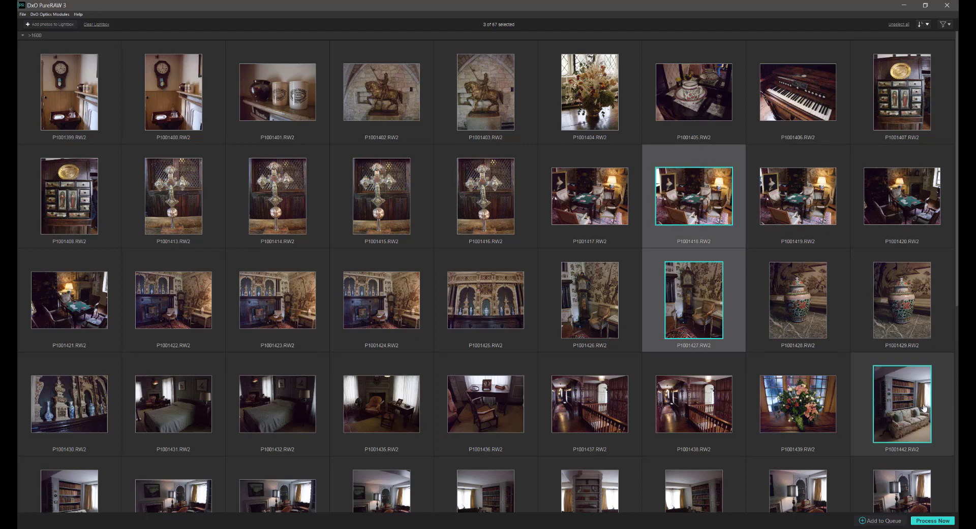
left_click(253, 424, "ctrl")
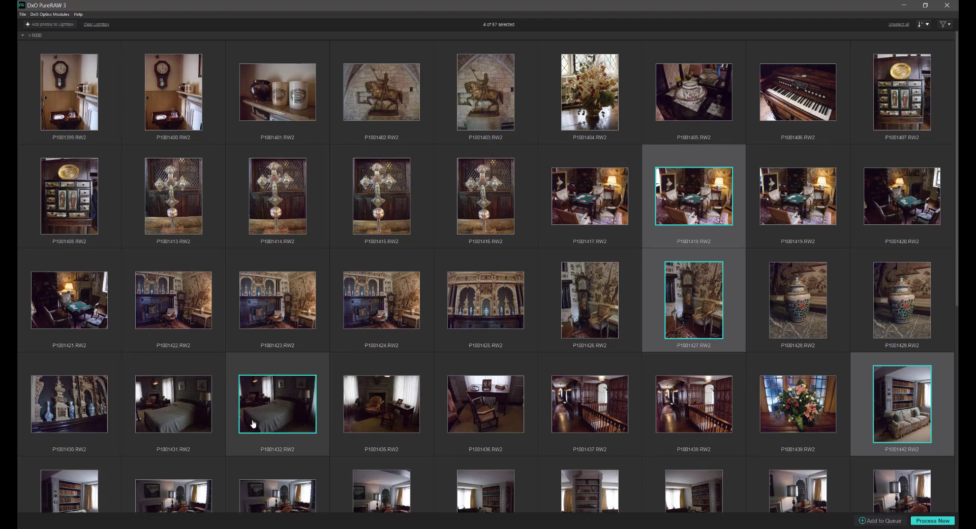
left_click(487, 304, "ctrl")
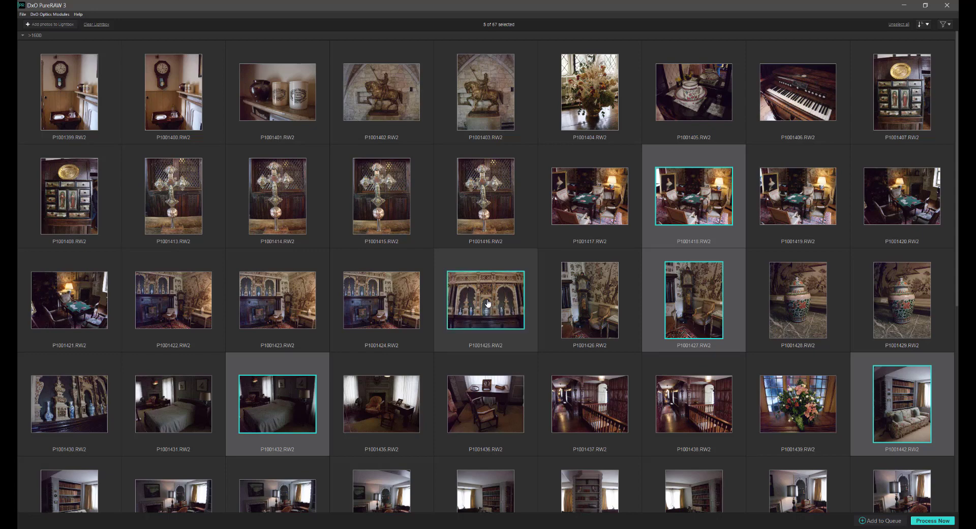
left_click(883, 521)
left_click(884, 521)
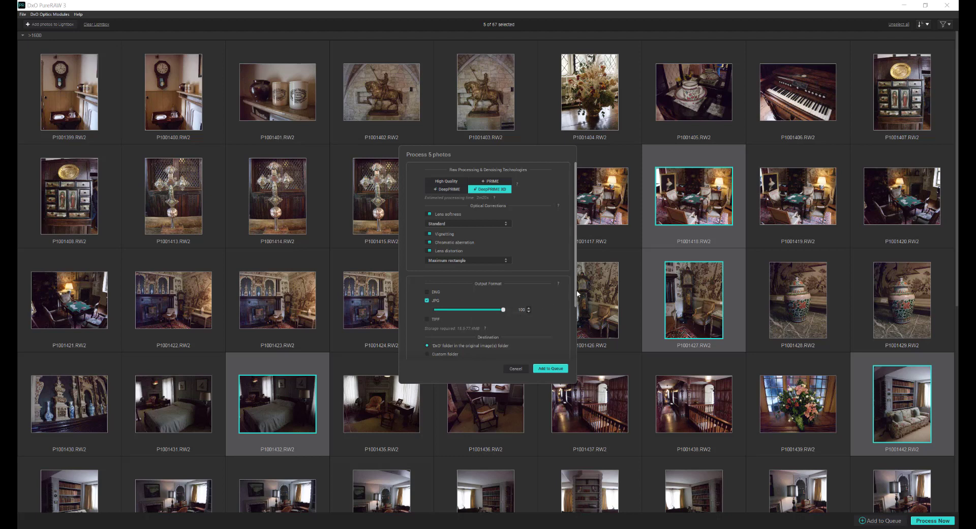
Step: Queue the five photos as DeepPRIME XD quality-100 JPEGs with a _JPEG file-name suffix
scroll(577, 316, "down", 2)
scroll(578, 316, "down", 3)
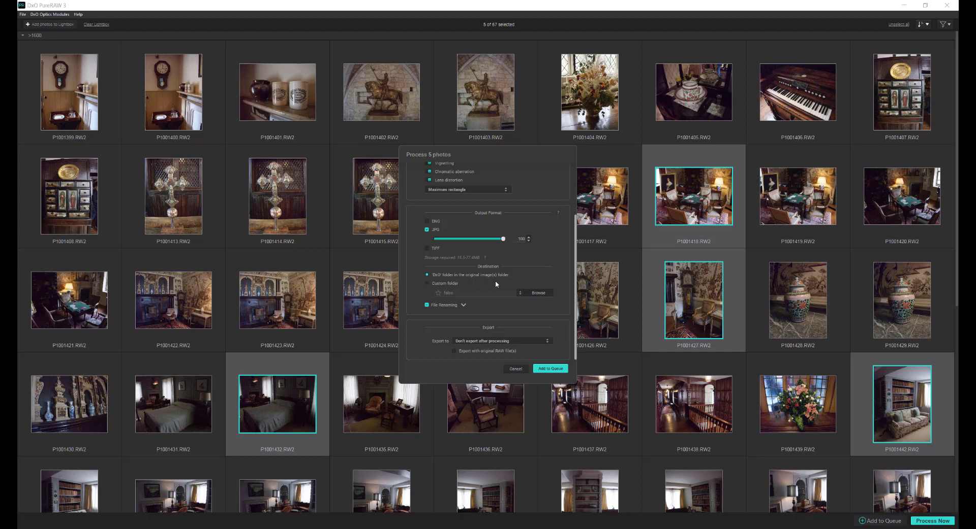
left_click(463, 304)
scroll(437, 320, "down", 3)
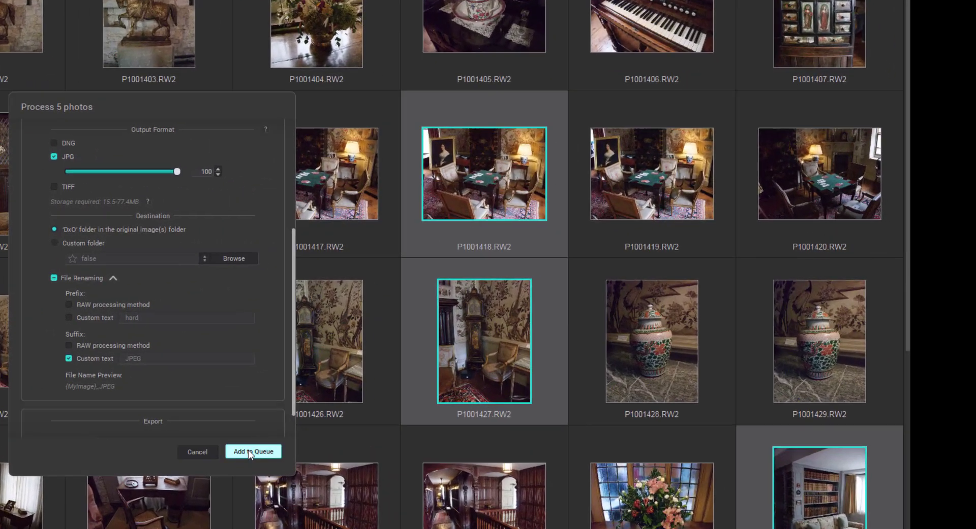
left_click(548, 369)
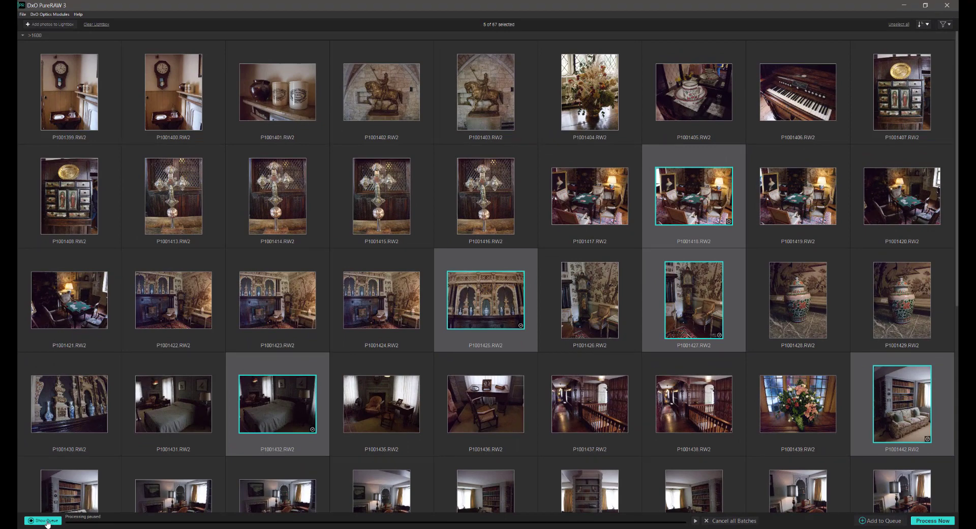
Step: Reorder the batch queue: move P1001442 to the top and P1001418 below P1001425
left_click(44, 522)
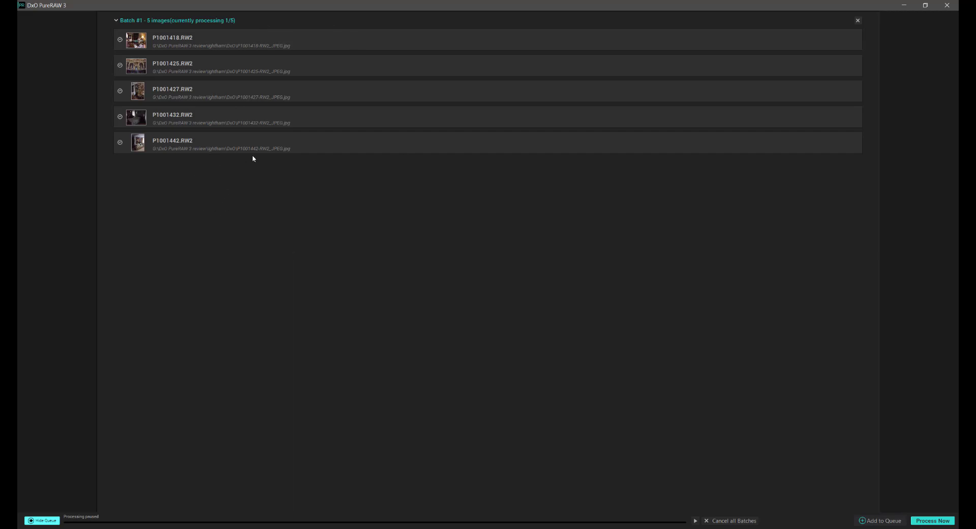
left_click(284, 147)
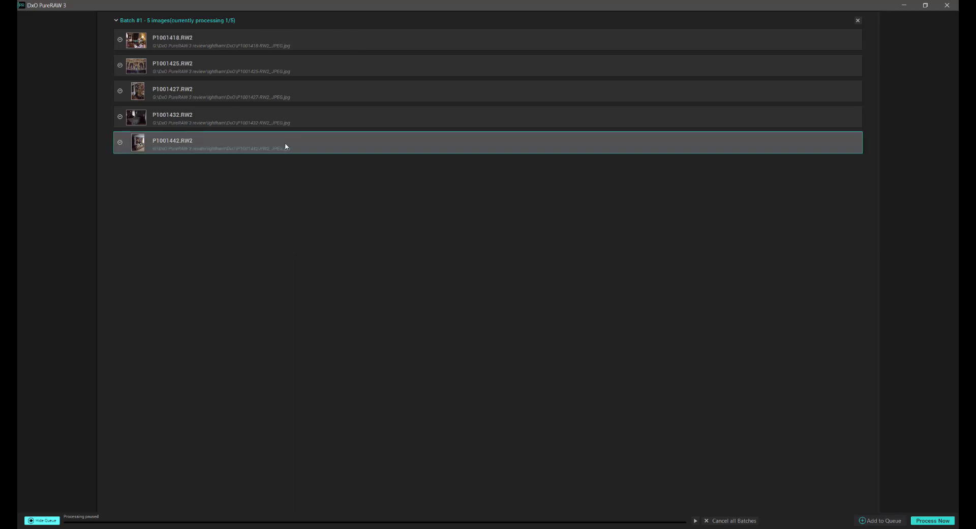
left_click_drag(285, 147, 289, 34)
left_click_drag(192, 68, 235, 99)
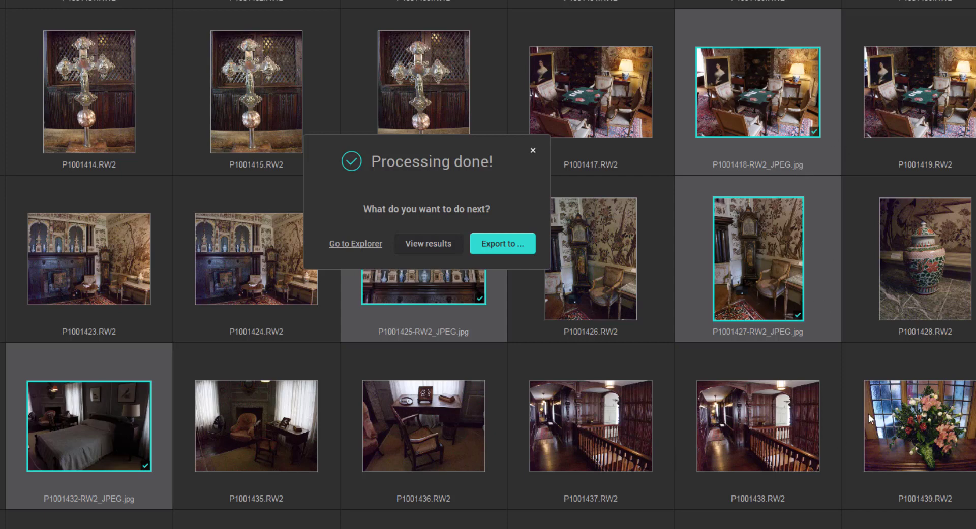
Step: Sweep the before/after divider to compare the mantelpiece photo's original RAW and processed JPEG, then close the viewer
left_click(423, 244)
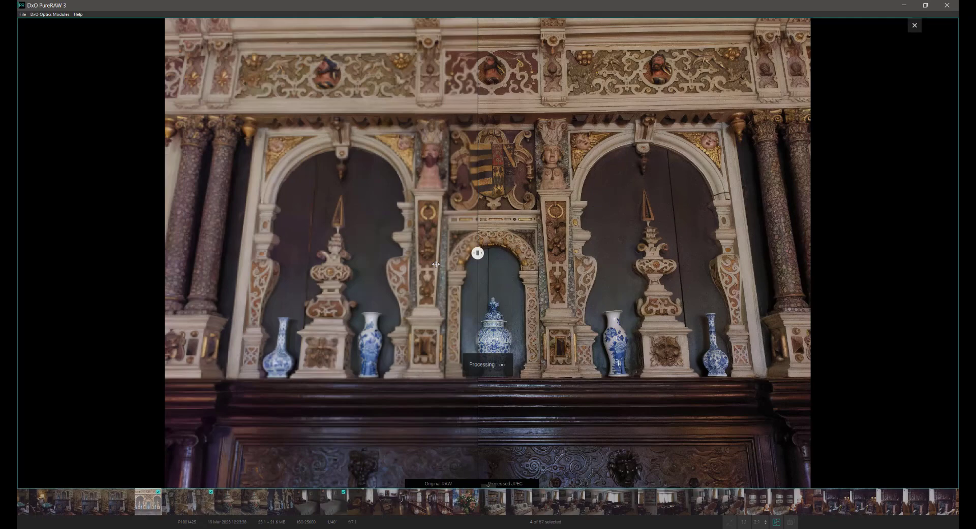
left_click_drag(478, 253, 124, 300)
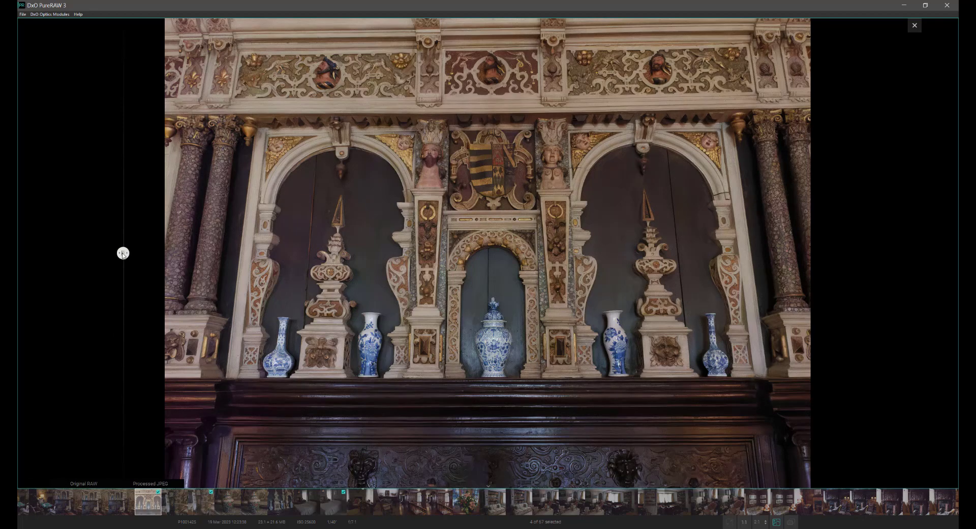
left_click_drag(123, 253, 915, 280)
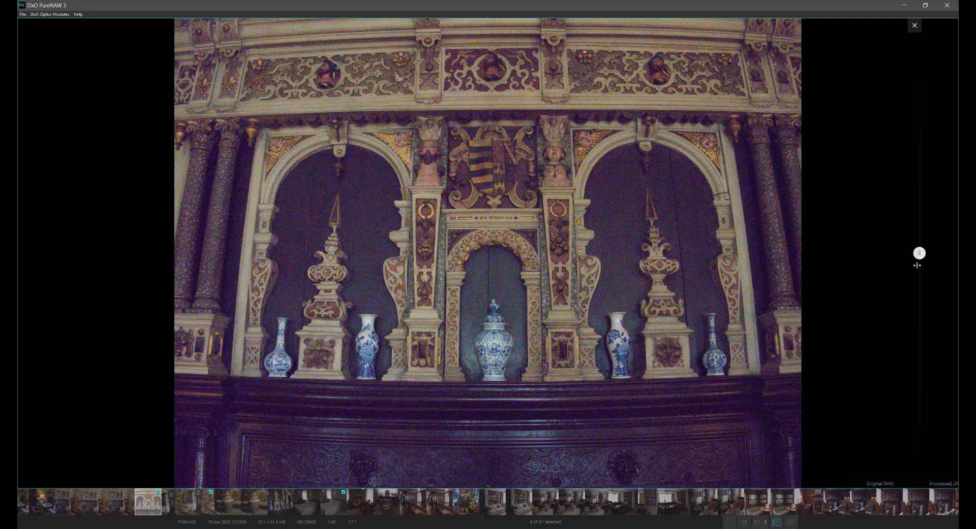
left_click_drag(918, 253, 116, 253)
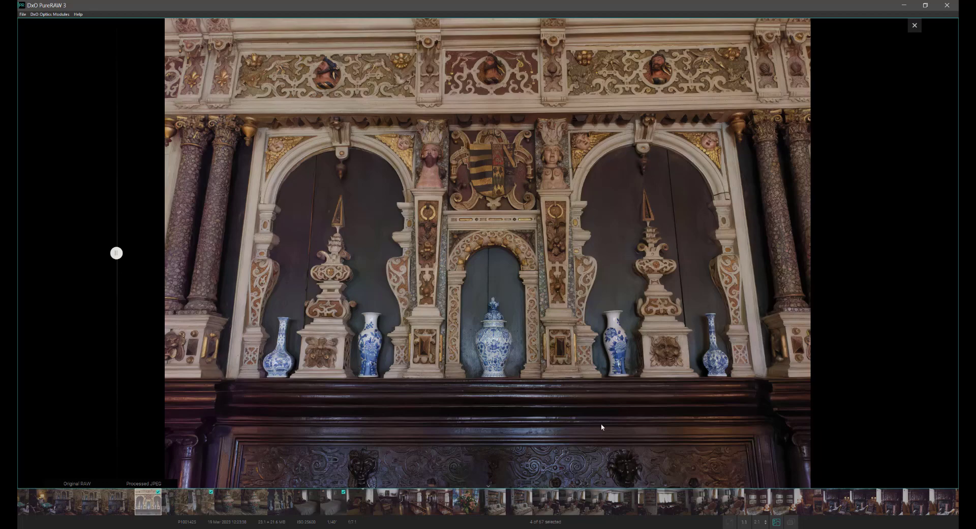
left_click(914, 26)
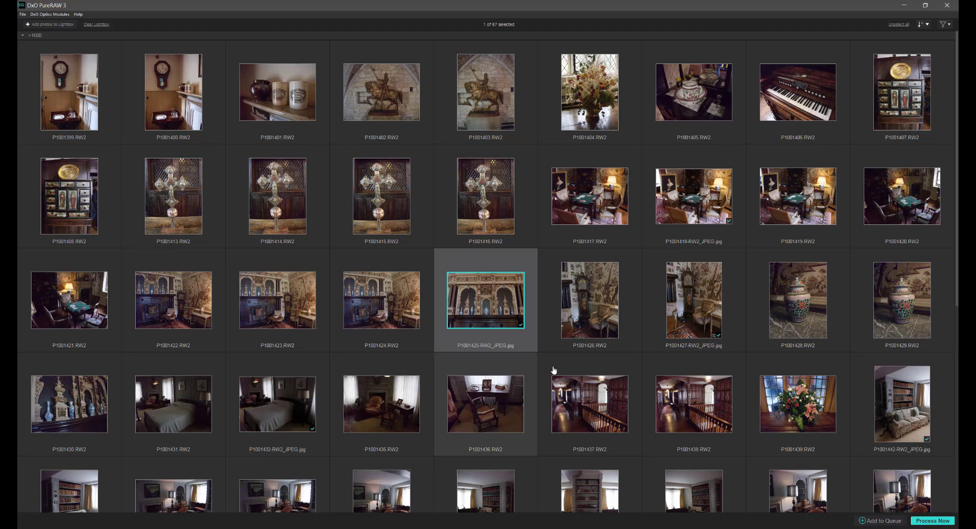
Step: Select only P1001400, untick JPG, add the 'RAW processing method' file-name suffix and queue it
left_click(189, 100, "ctrl")
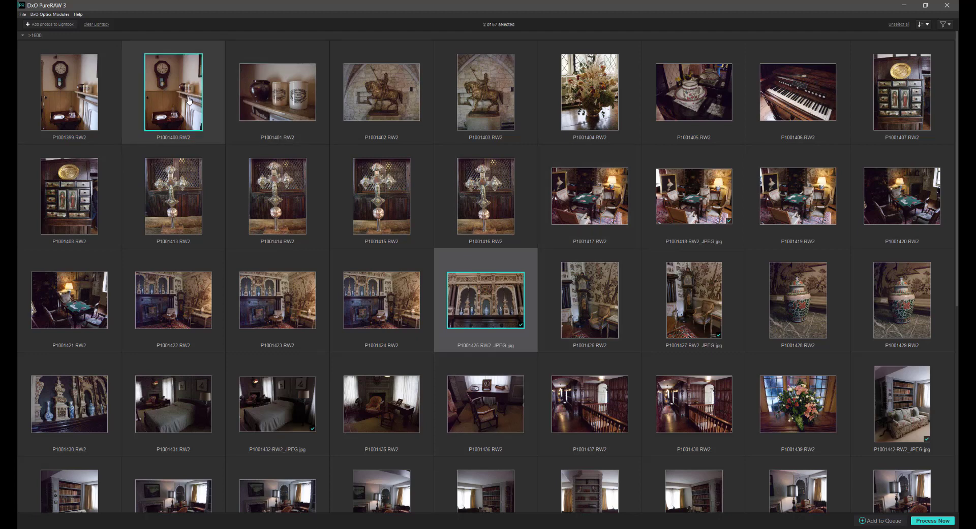
left_click(518, 348, "ctrl")
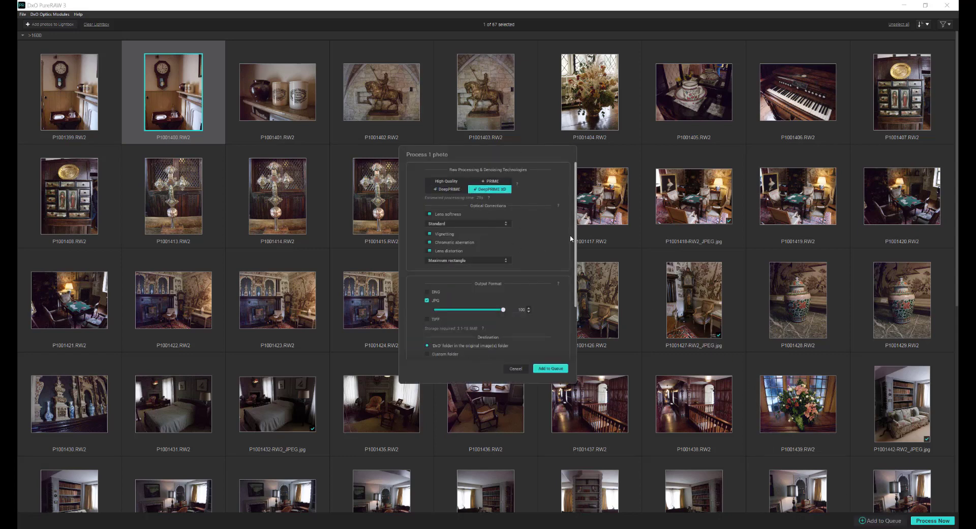
scroll(523, 325, "down", 2)
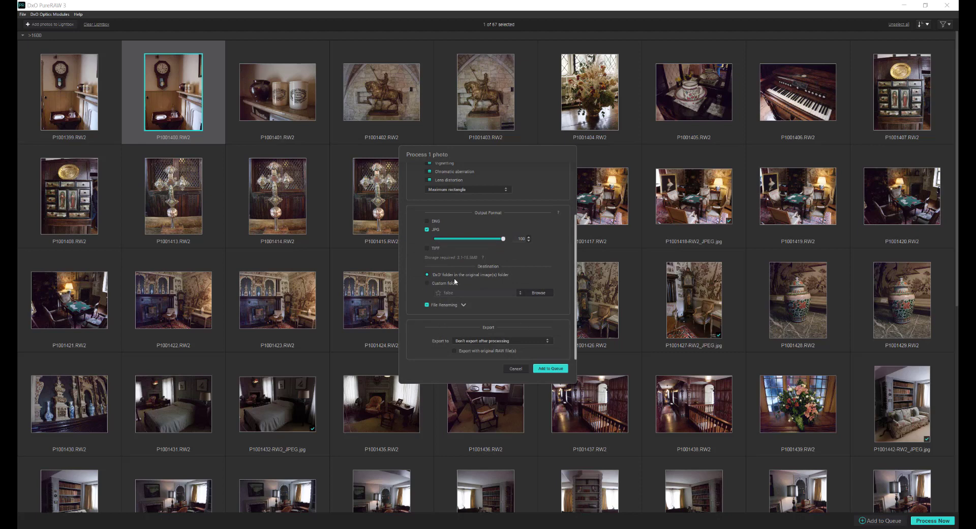
left_click(427, 229)
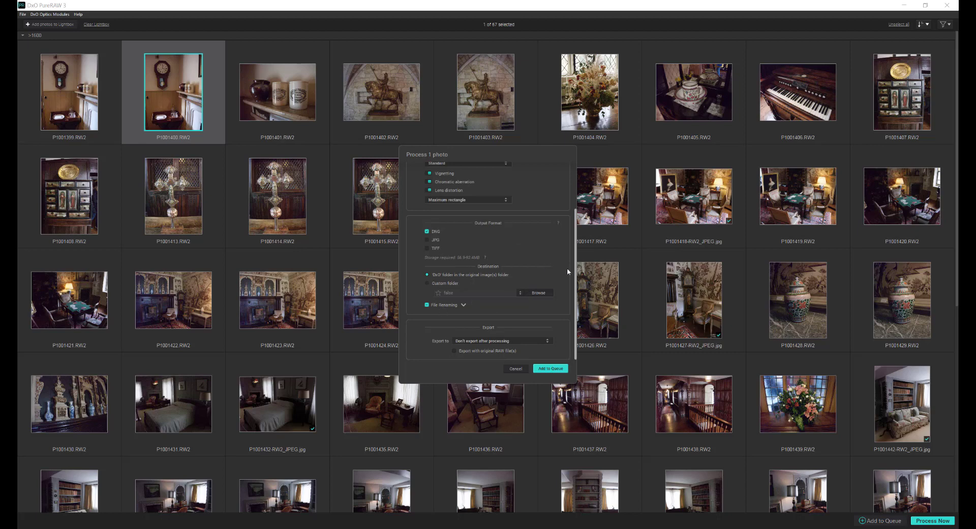
left_click(463, 305)
left_click(435, 346)
scroll(458, 329, "down", 1)
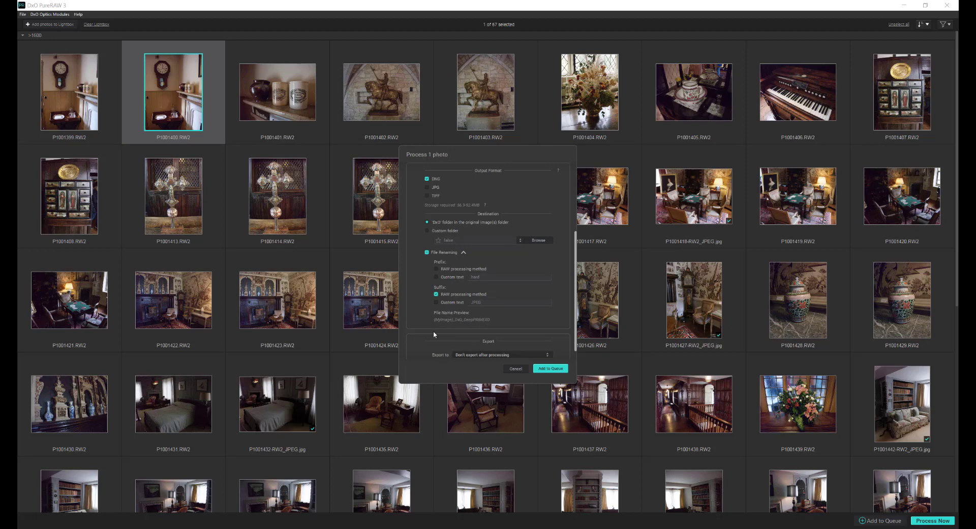
left_click(551, 369)
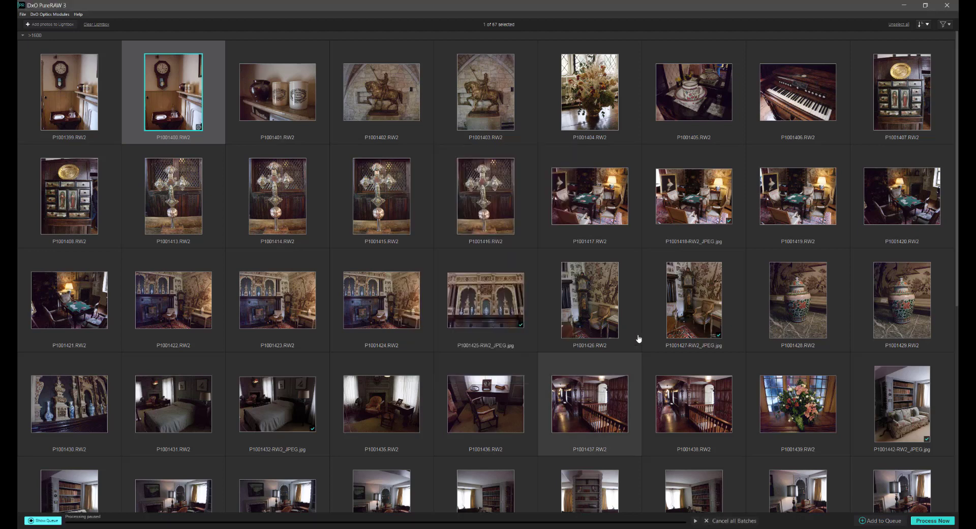
Step: Queue the P1001415 cross photo with 16-bit TIFF output, then also select P1001438
left_click(393, 209)
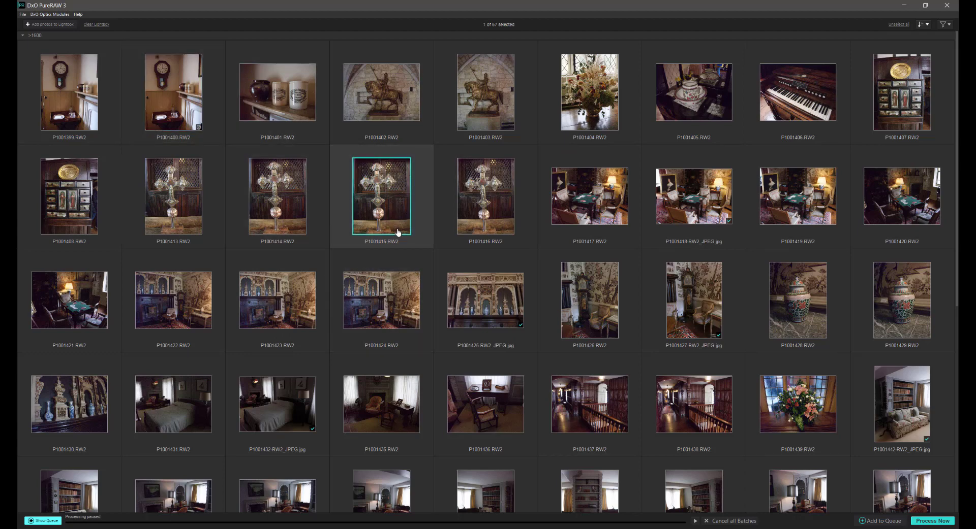
left_click(887, 525)
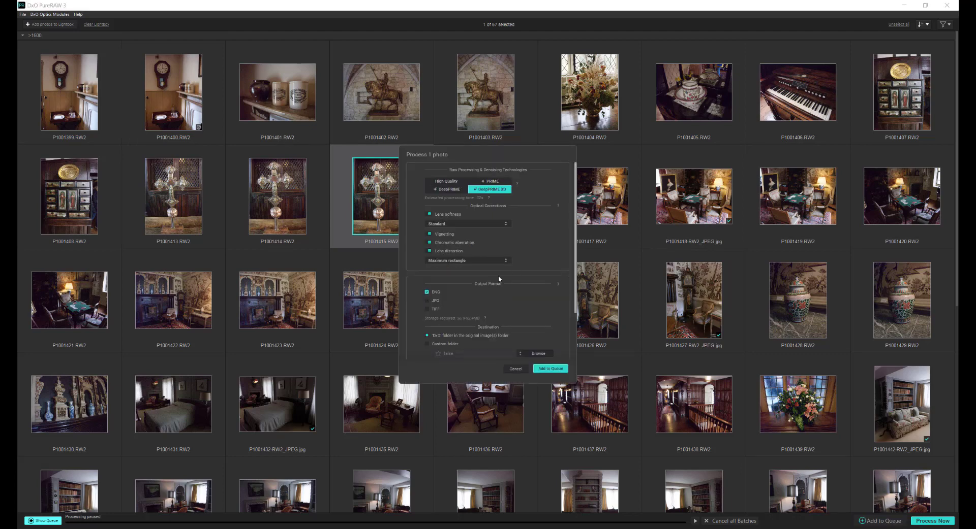
left_click(434, 309)
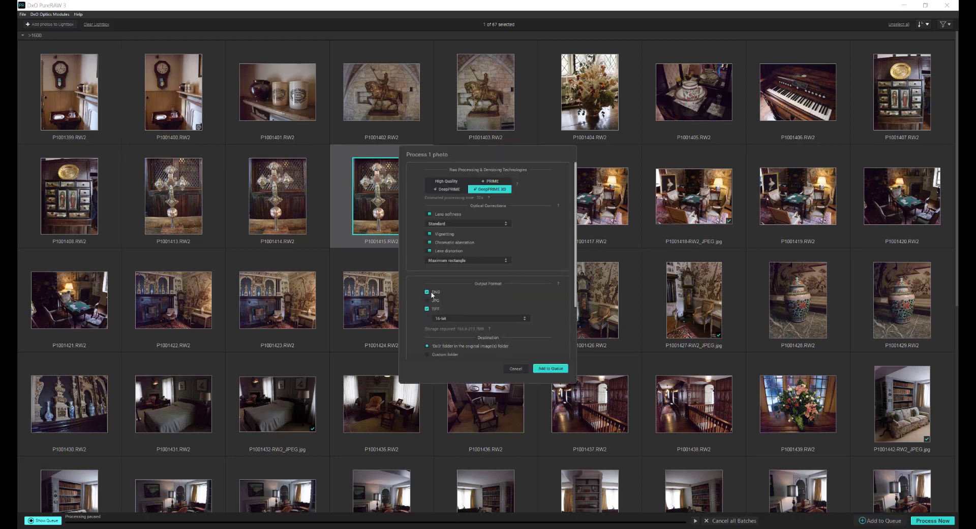
scroll(487, 304, "down", 2)
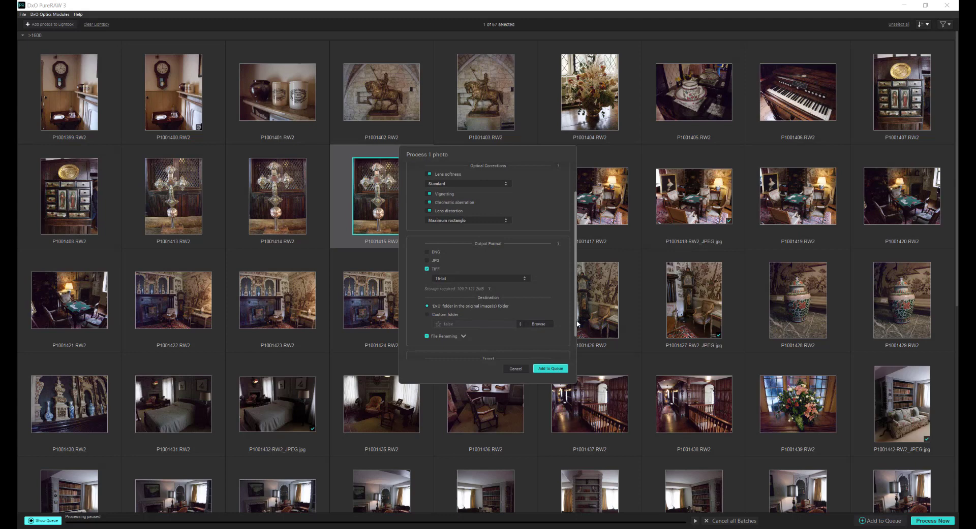
left_click(551, 368)
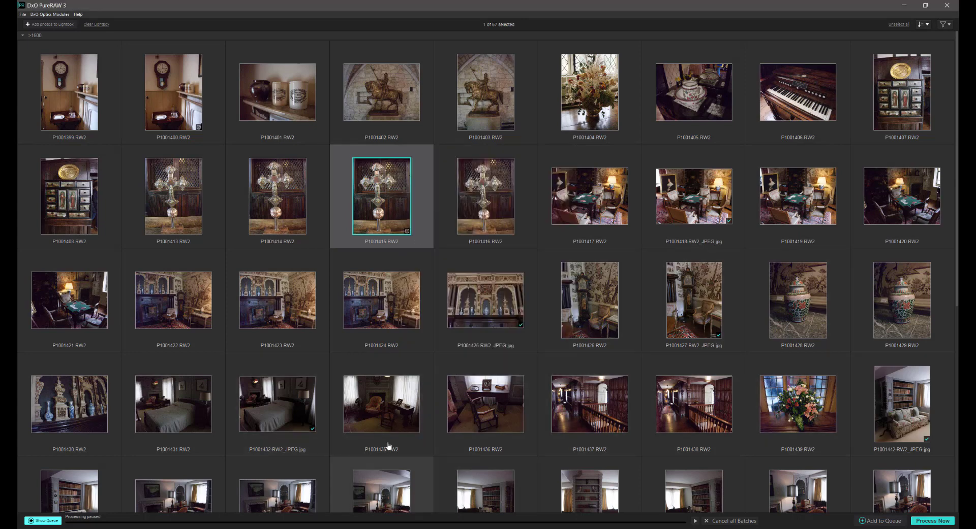
left_click(703, 422, "ctrl")
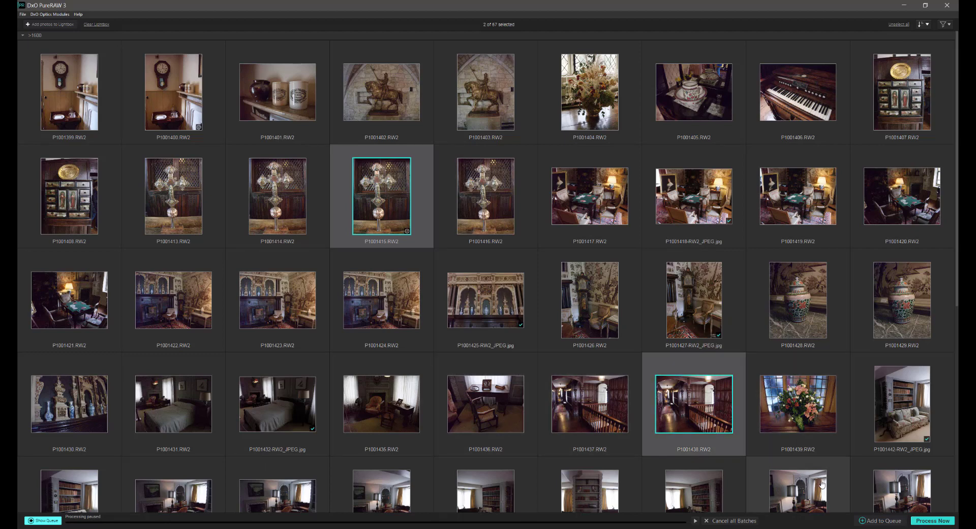
Step: Queue P1001438 alone for DNG plus JPG at quality 100 with TIFF off, then show the queue
left_click(419, 236, "ctrl")
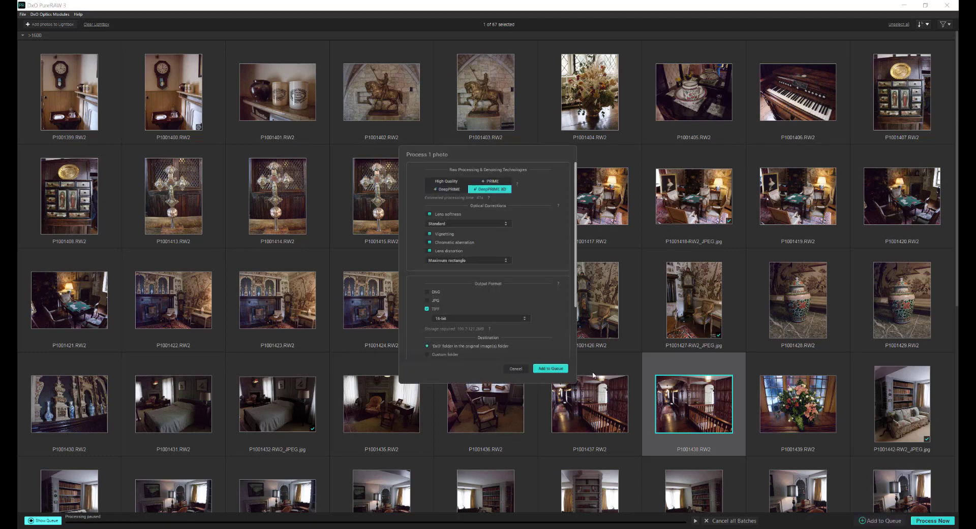
left_click(427, 293)
left_click(427, 301)
left_click(427, 319)
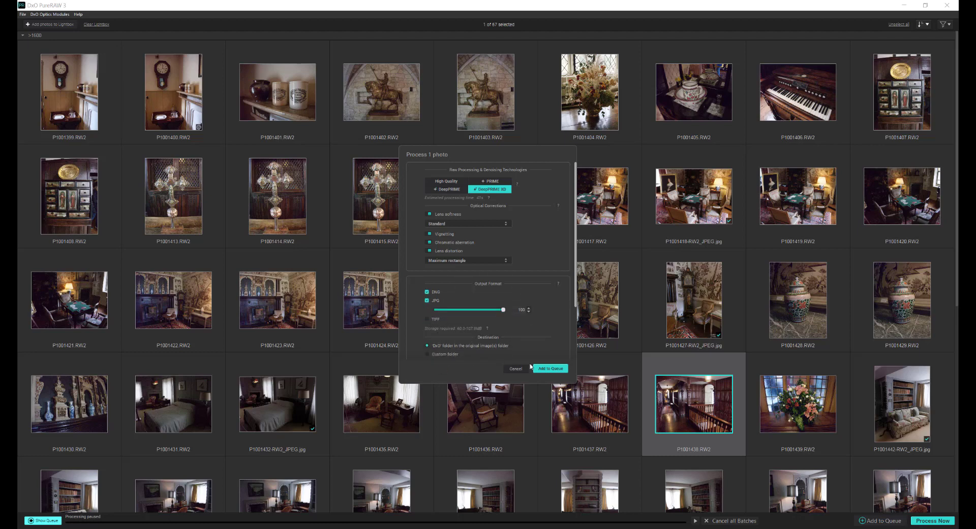
left_click(556, 369)
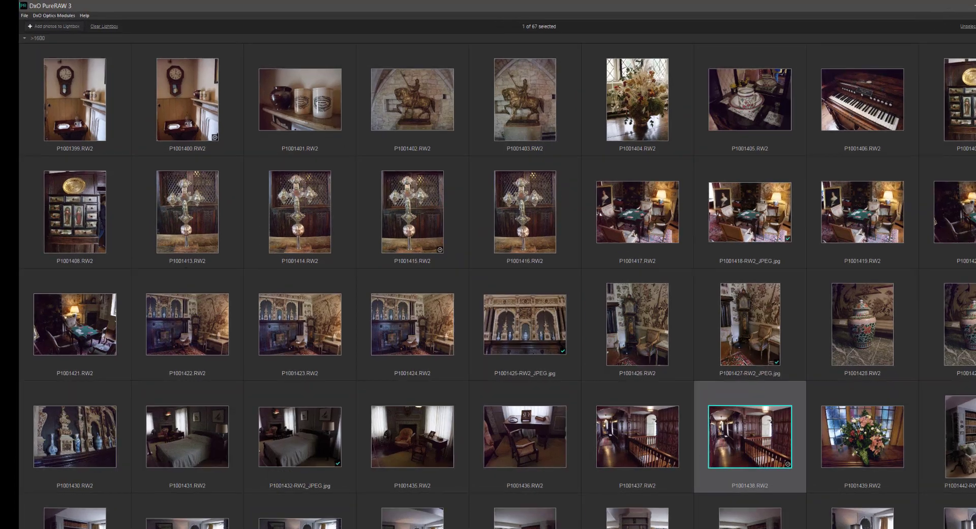
left_click(48, 521)
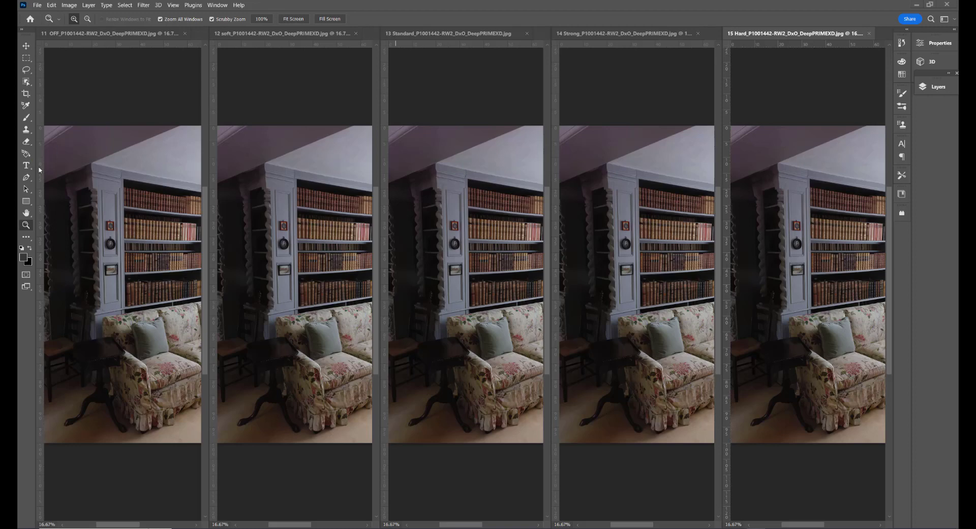
Step: Set all five DeepPRIME XD versions to 100% and pan them together to the oval portrait
double_click(26, 226)
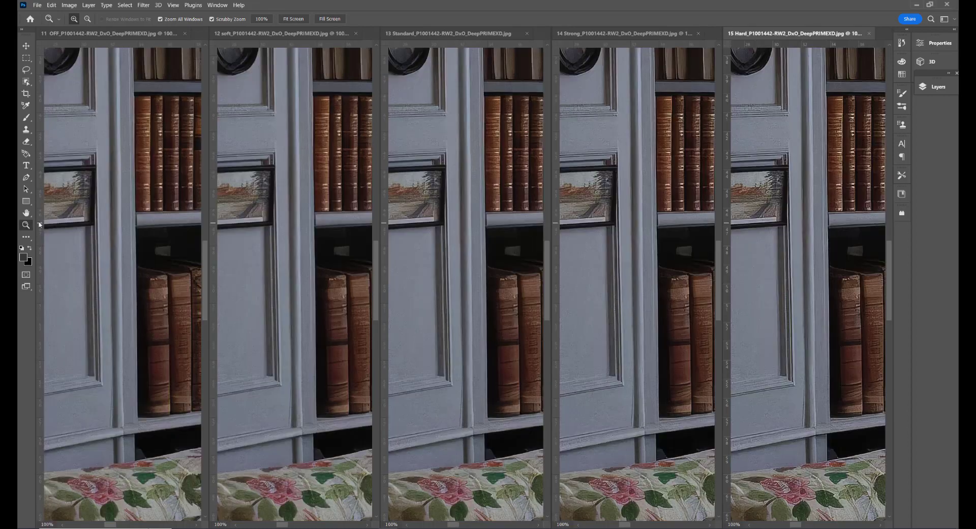
key("h")
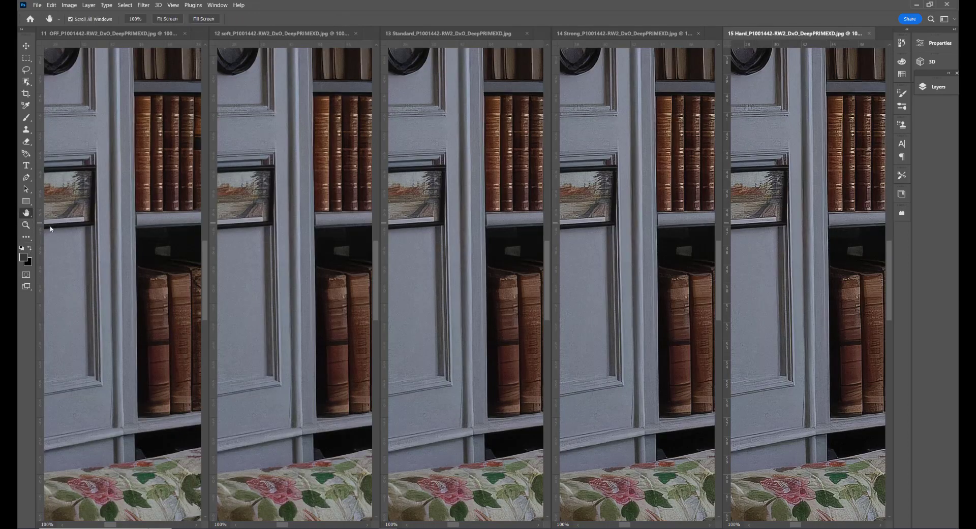
left_click_drag(122, 253, 142, 322)
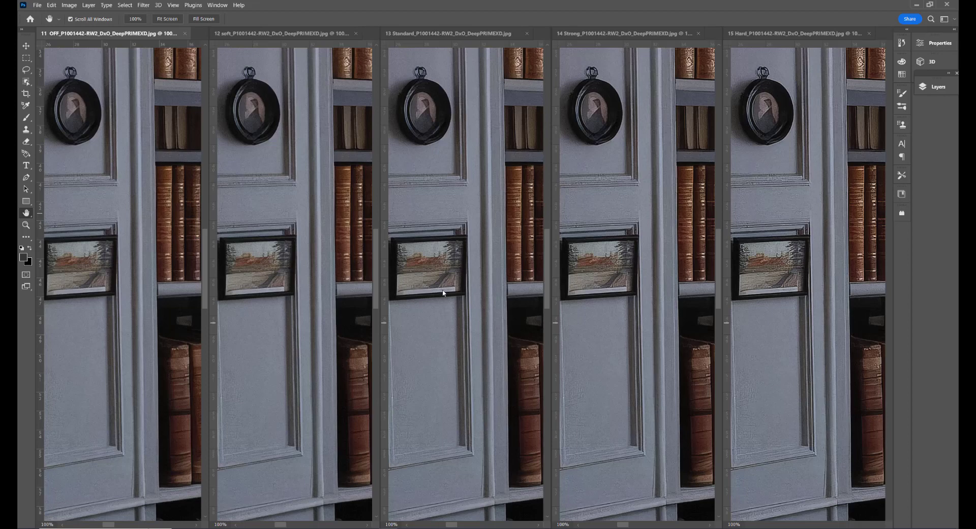
Step: Activate the 13 Standard version and pan all five versions together to the bookshelves
left_click(441, 336)
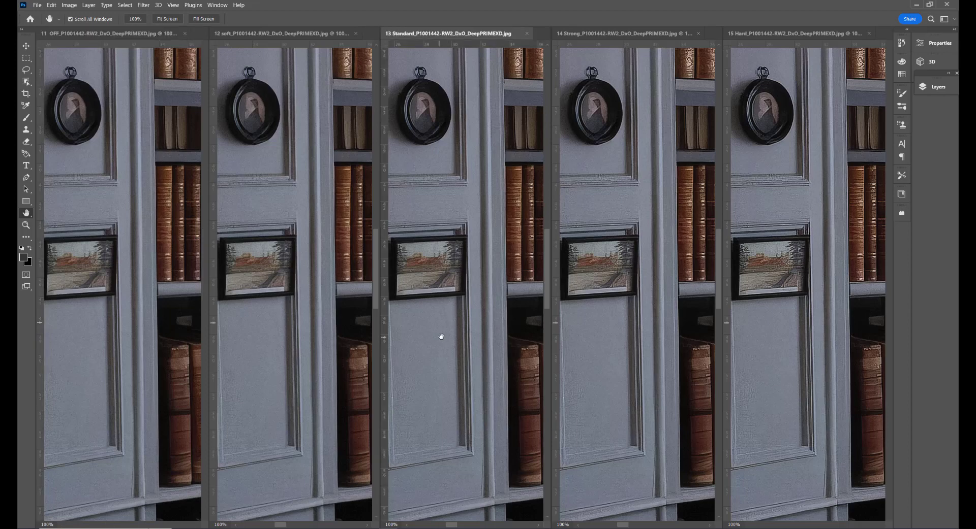
left_click_drag(454, 328, 301, 381)
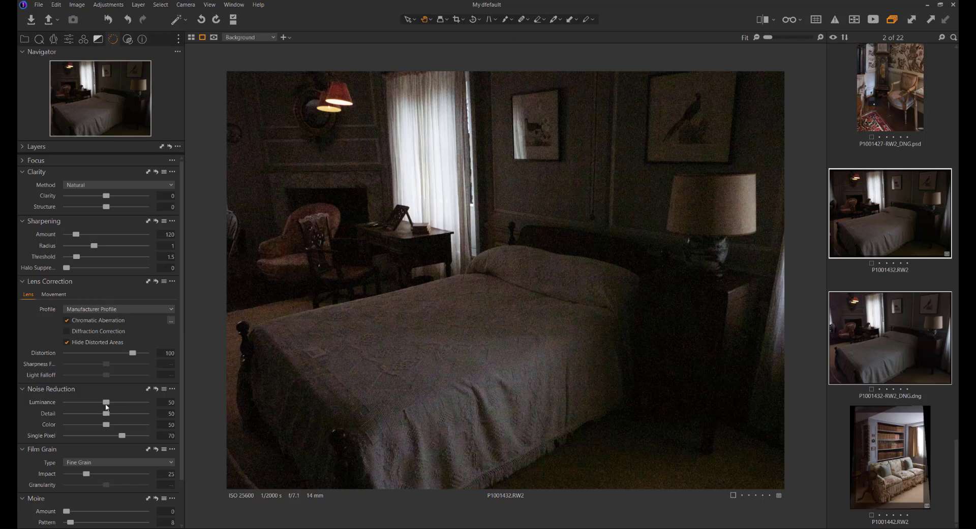
Step: Zero the bedroom raw's Luminance, Detail and Color noise reduction and view the bed corner at 50%
left_click_drag(106, 402, 24, 433)
left_click_drag(106, 424, 57, 436)
left_click_drag(767, 38, 772, 38)
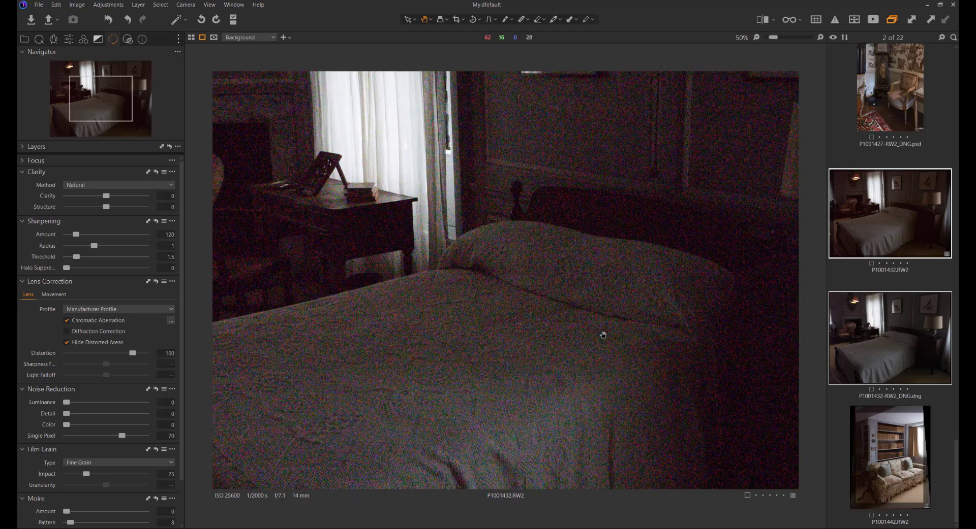
left_click_drag(603, 333, 400, 196)
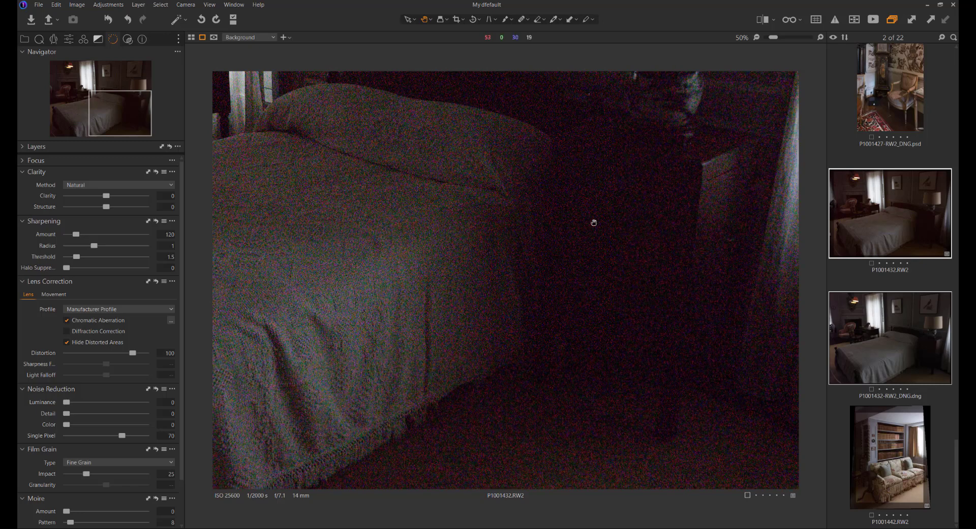
Step: Lift the HDR Shadow slider on the bedroom RW2 and on its DNG (to 64), panning to the chair and desk
left_click(69, 39)
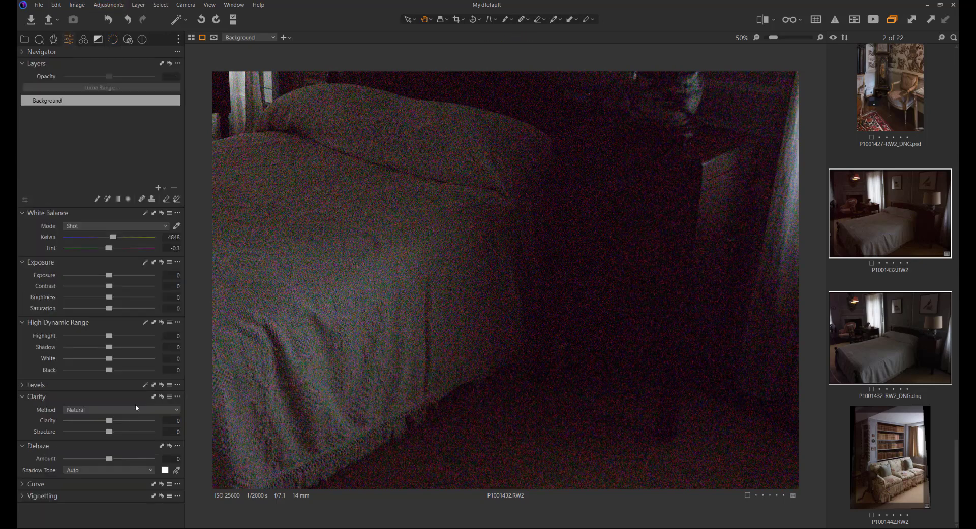
left_click_drag(110, 349, 133, 355)
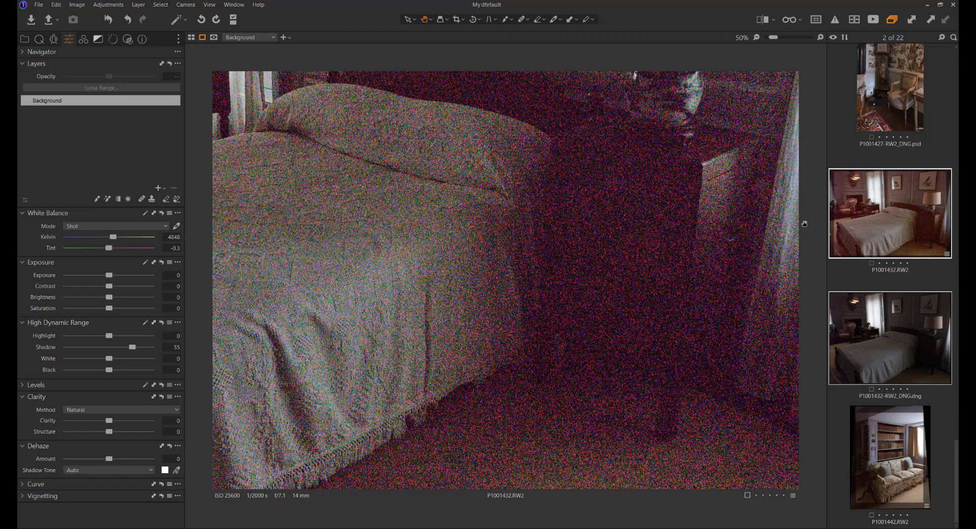
left_click(897, 357)
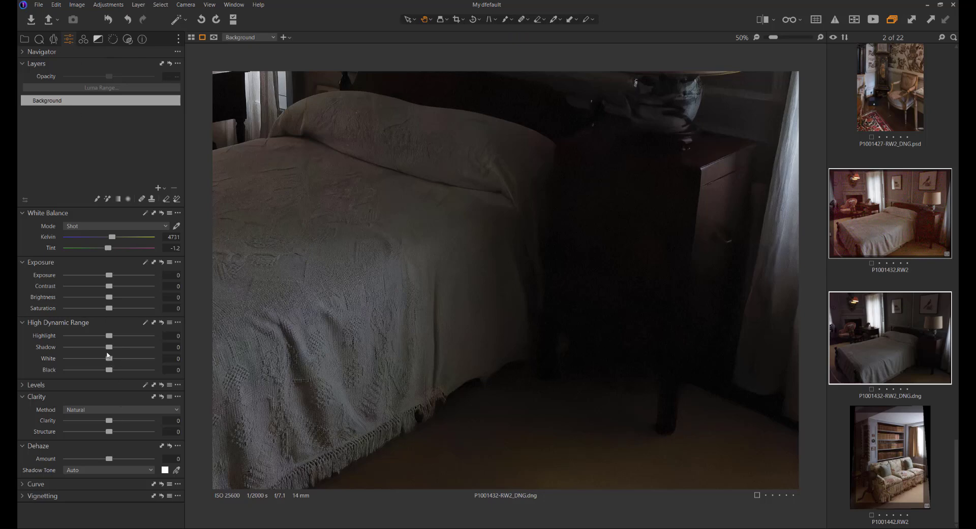
left_click_drag(108, 348, 136, 348)
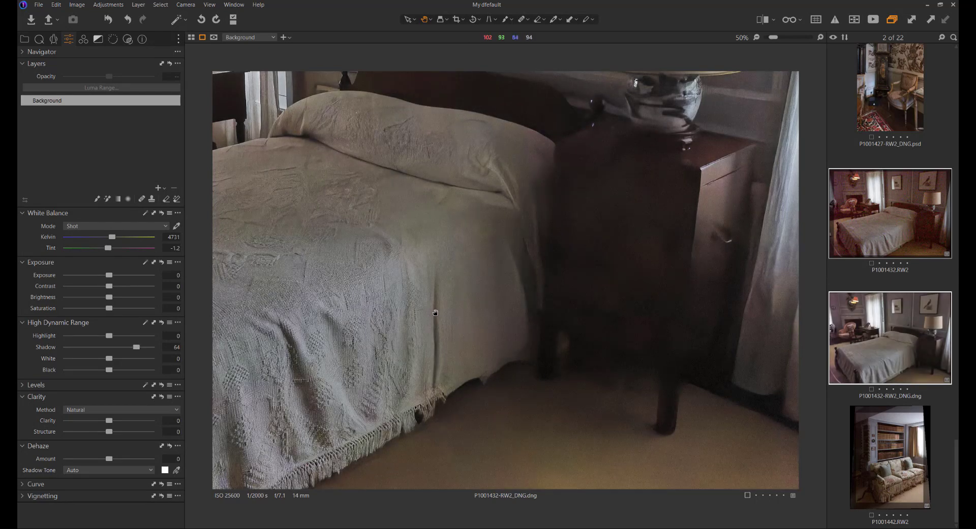
left_click_drag(435, 313, 556, 308)
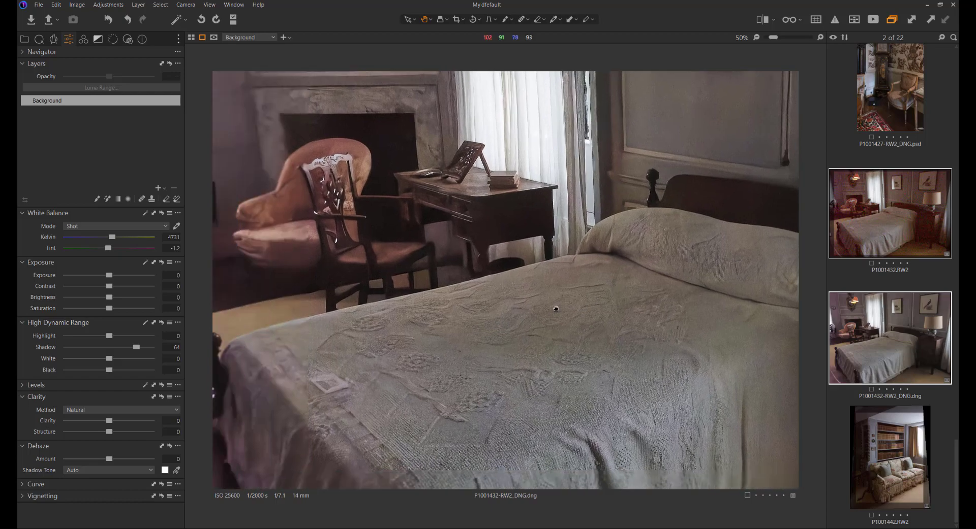
Step: Set the bedroom RW2's luminance, detail and colour noise reduction to 50, then flick between DNG and RW2
left_click(894, 231)
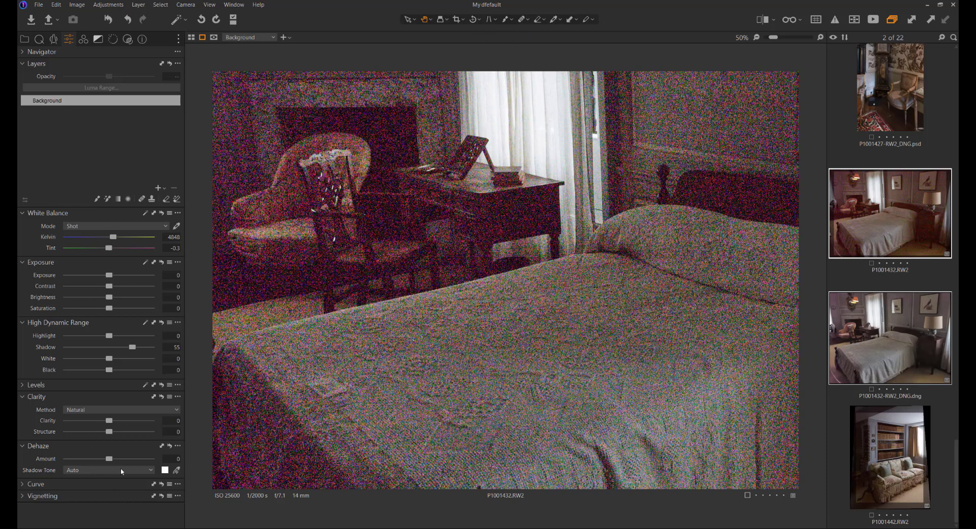
left_click(113, 39)
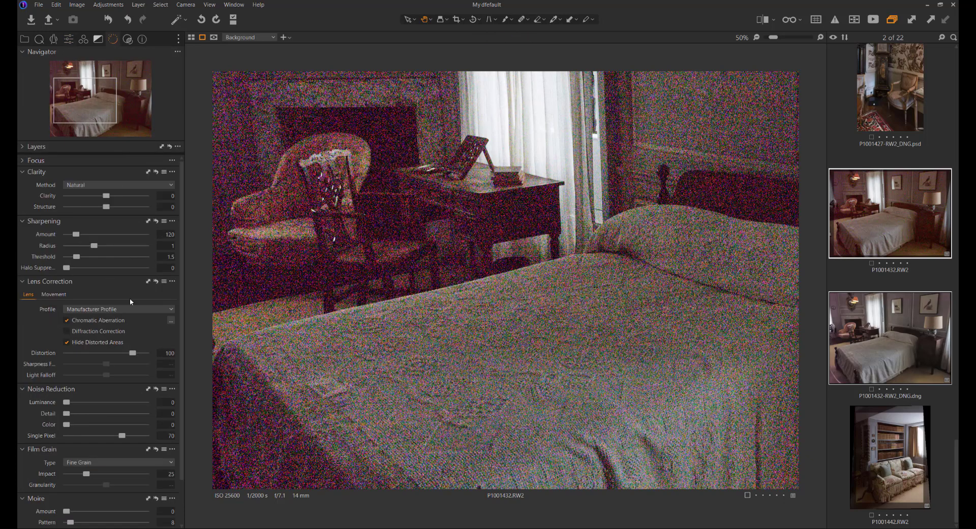
double_click(71, 404)
double_click(67, 414)
double_click(66, 425)
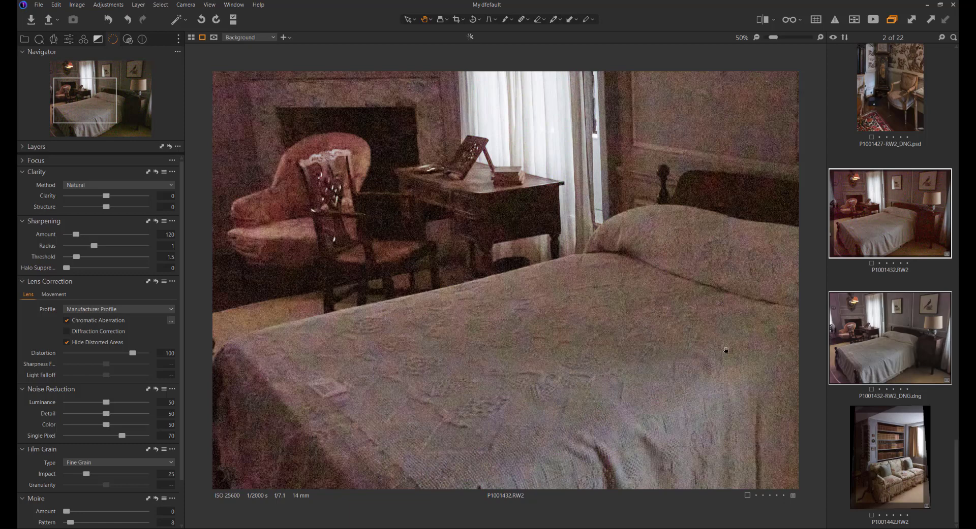
left_click_drag(711, 354, 374, 218)
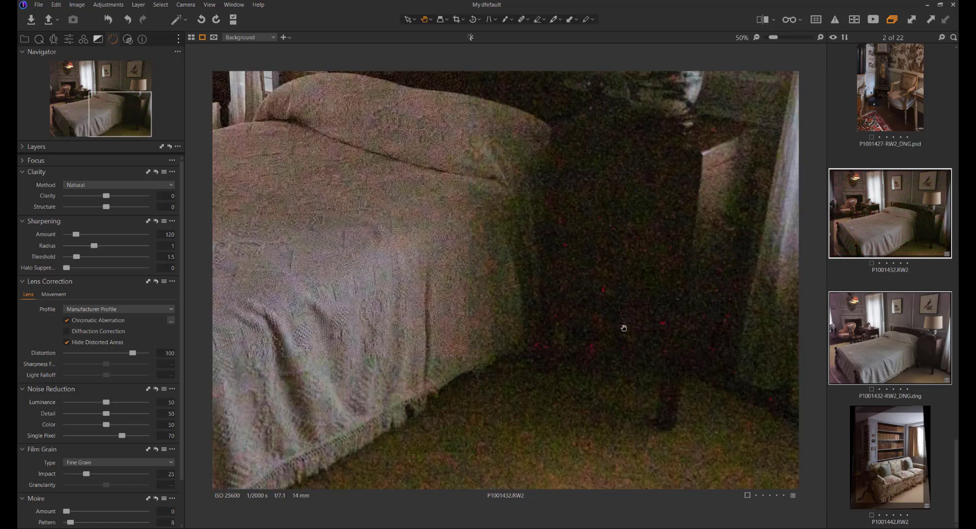
left_click(870, 348)
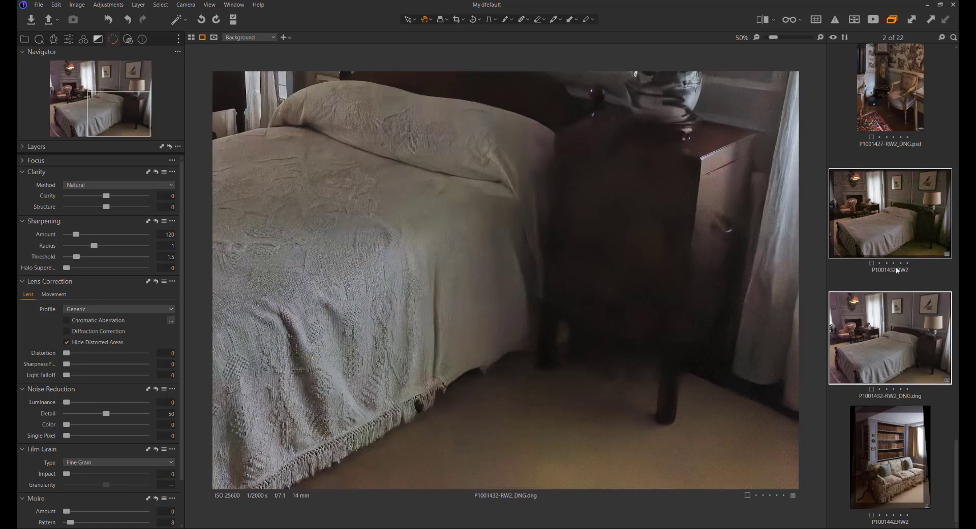
left_click(891, 224)
Step: Load the card-room raw P1001418.RW2 from the filmstrip into the viewer
left_click(894, 327)
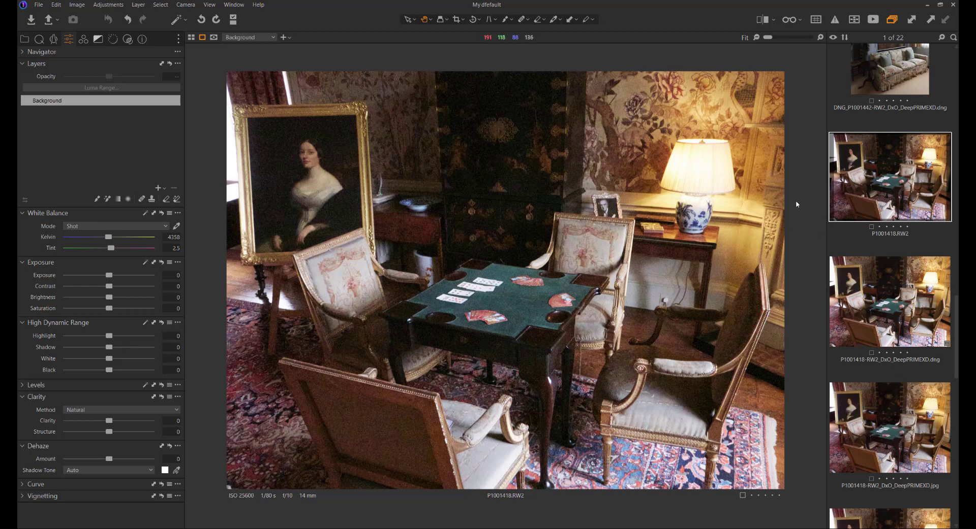
Step: Zoom to 100% on the lamp and vase, then set the RW2's Highlight to -100
left_click(819, 37)
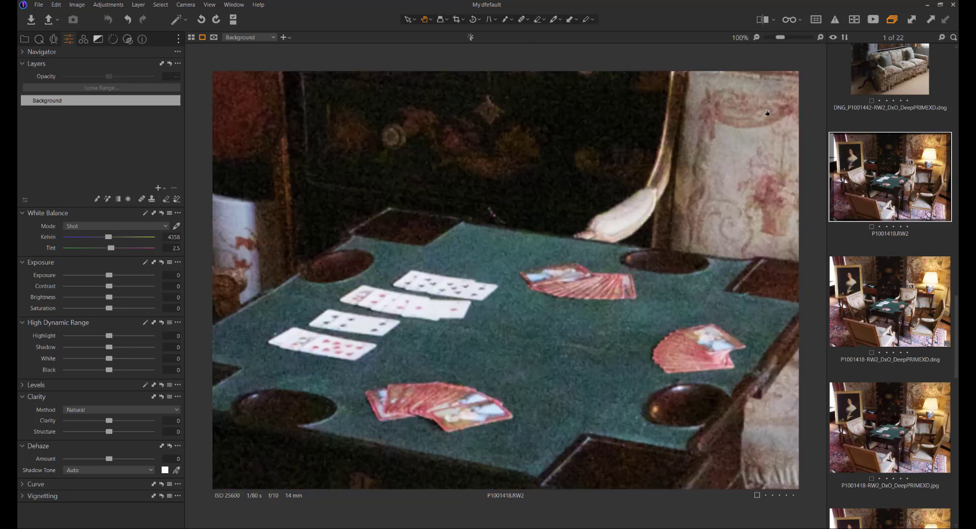
left_click(366, 356)
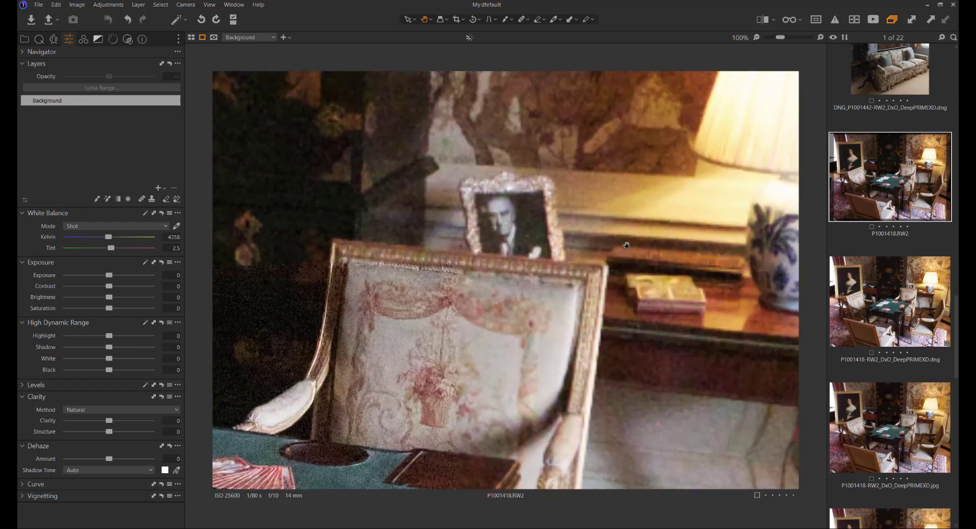
left_click_drag(366, 356, 484, 343)
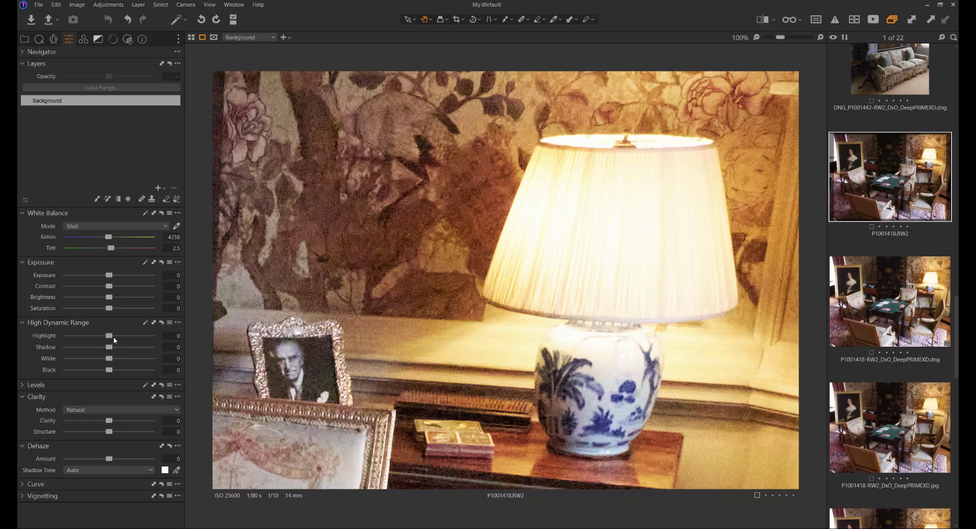
left_click_drag(109, 338, 57, 349)
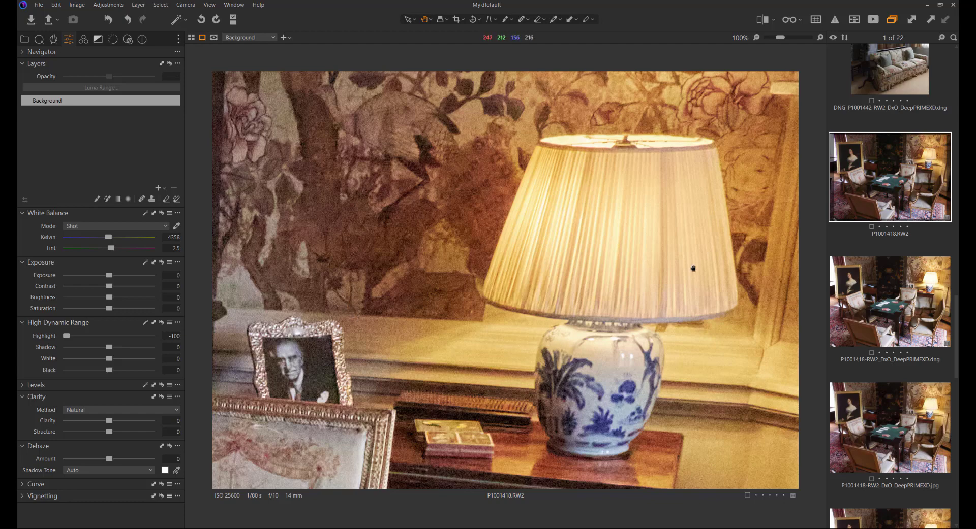
Step: Open P1001418-RW2_DxO_DeepPRIMEXD.dng and set its Highlight to -100
left_click(887, 316)
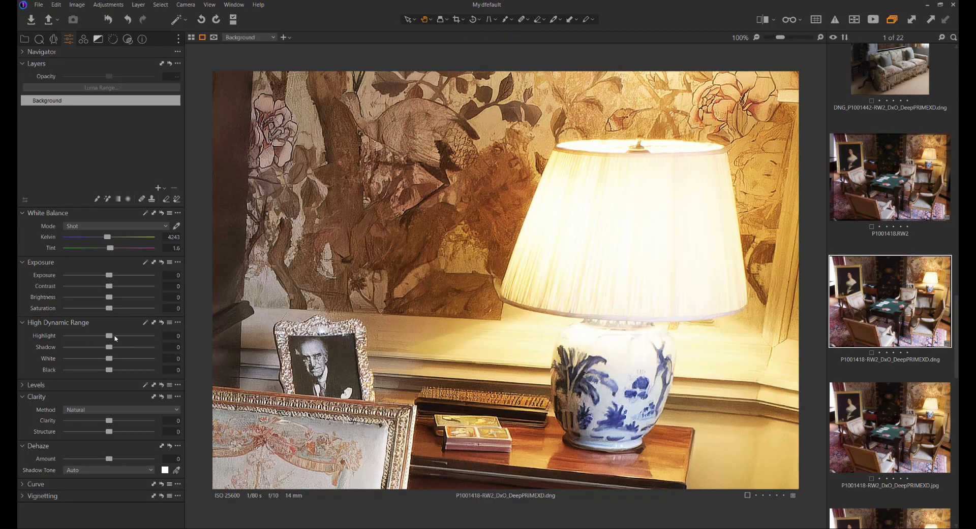
left_click_drag(109, 336, 49, 350)
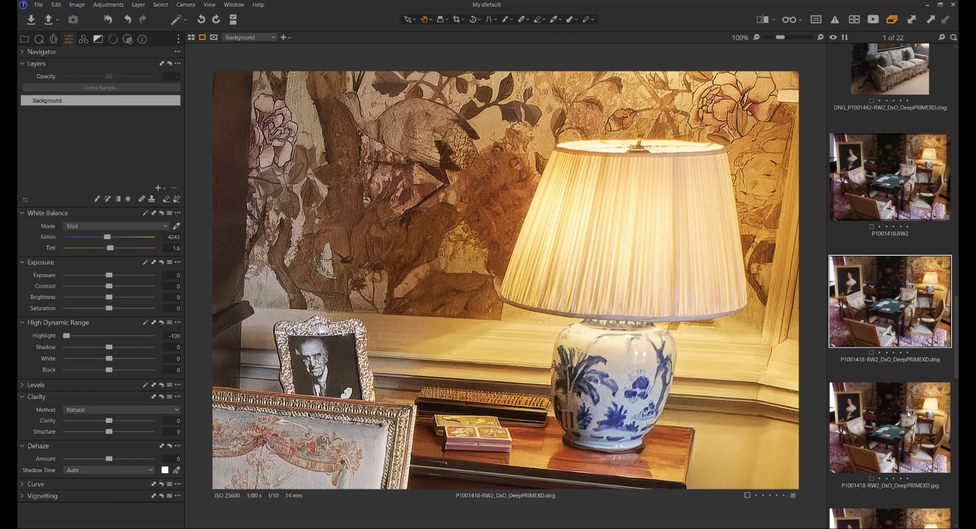
scroll(908, 414, "down", 3)
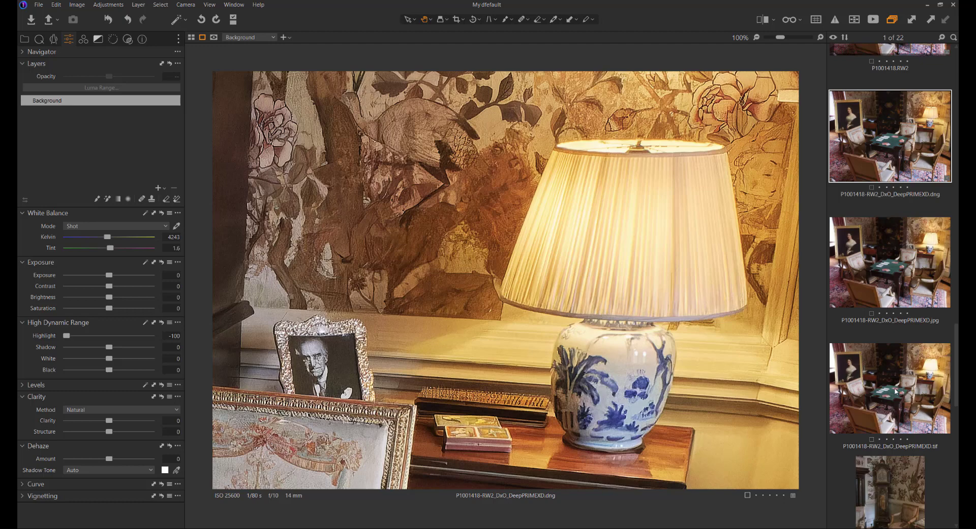
Step: Open the DeepPRIME XD TIF version and set its Highlight to -100
left_click(895, 391)
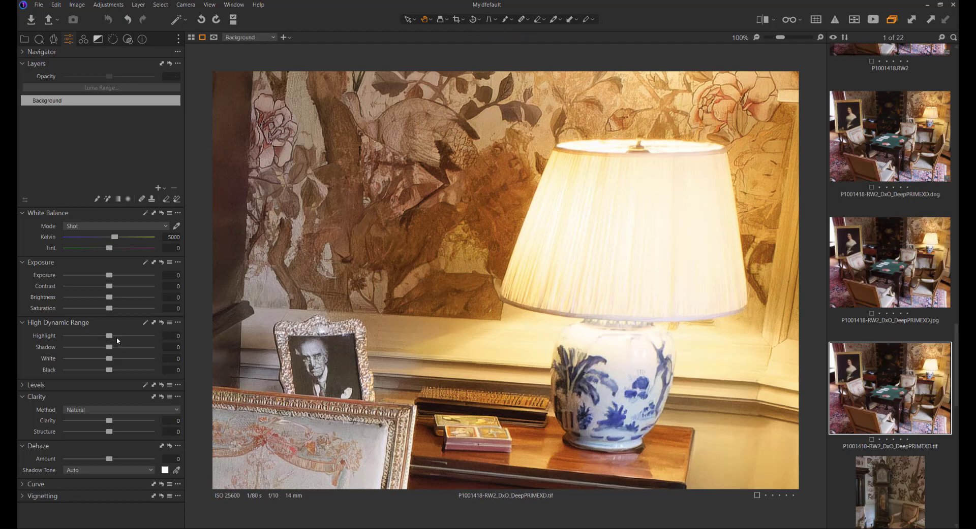
left_click_drag(107, 337, 68, 336)
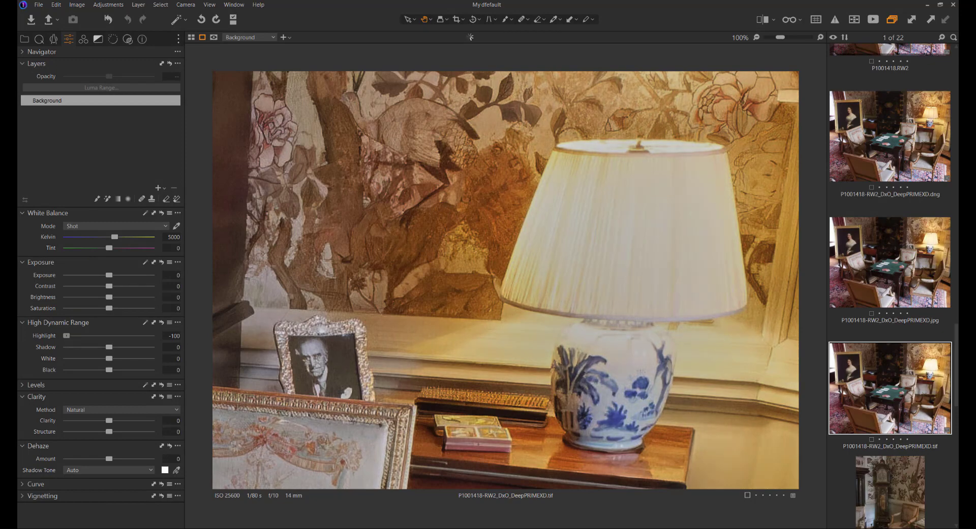
left_click_drag(70, 336, 64, 336)
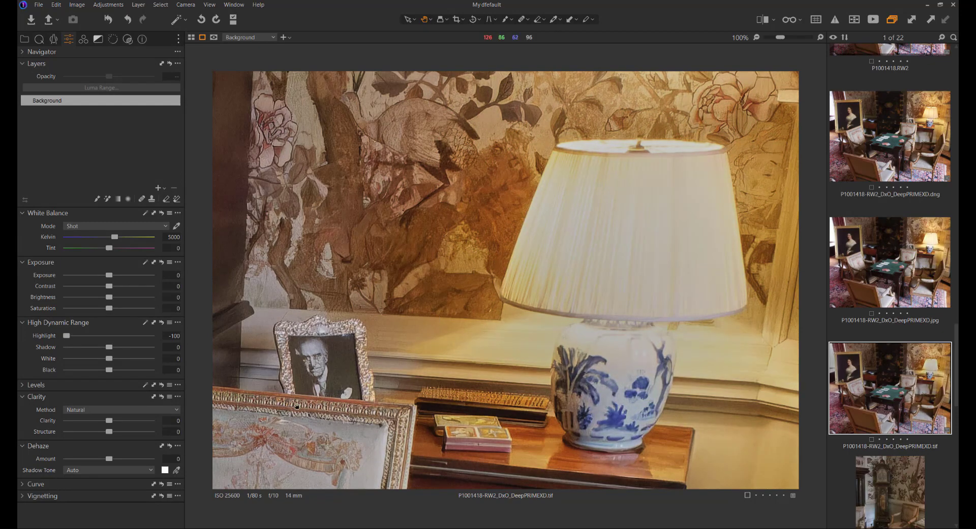
Step: Set the DeepPRIME XD JPG's Highlight to -100, then return to the TIF
left_click(911, 268)
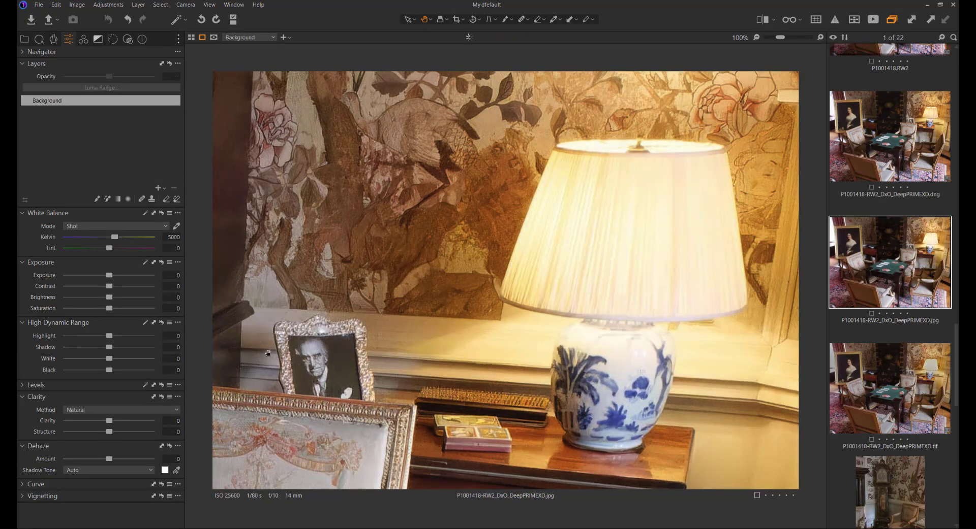
left_click_drag(109, 336, 66, 336)
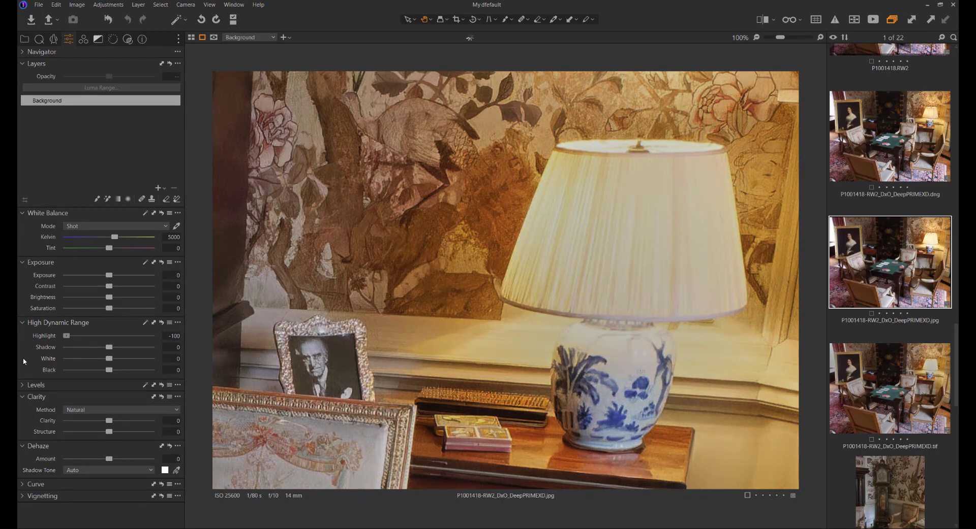
left_click(921, 410)
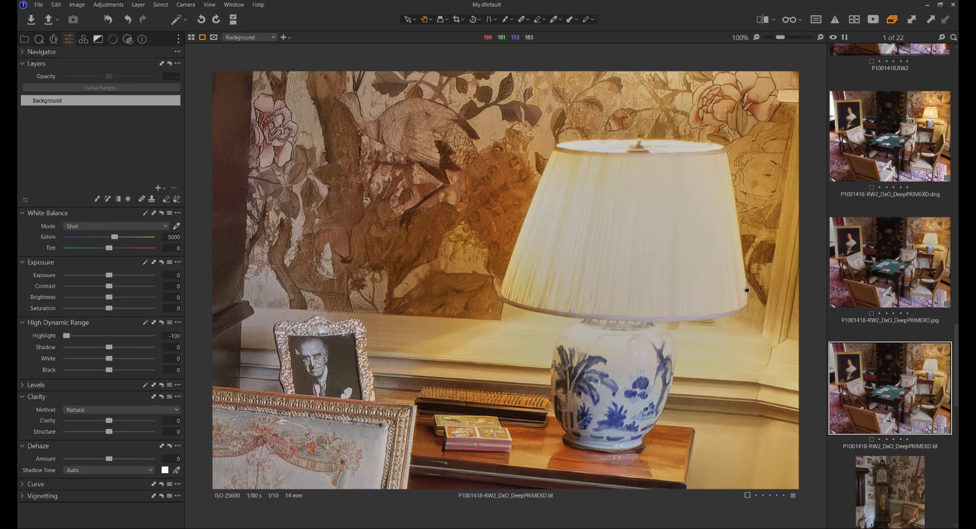
Step: Fit the whole card room in view and flip between the DNG and TIF, ending on the DNG
left_click(911, 146)
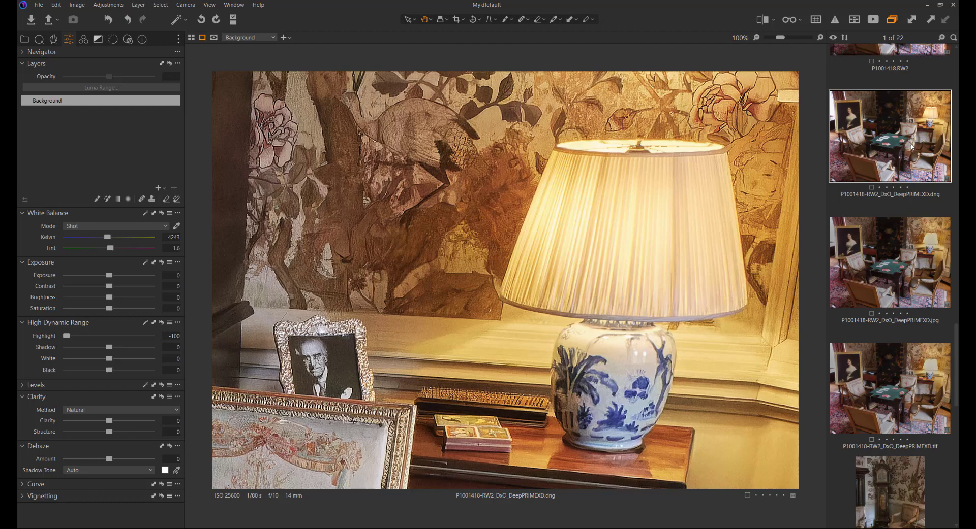
left_click(757, 37)
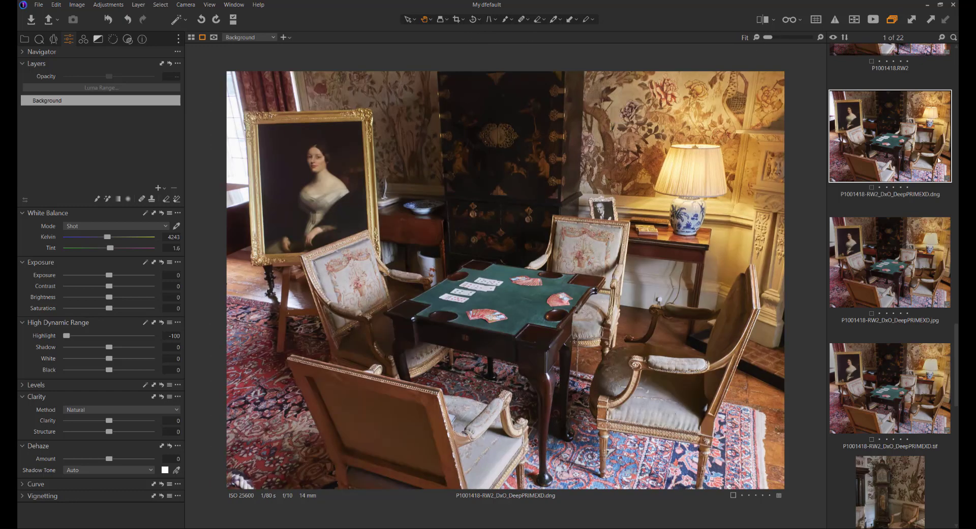
left_click(917, 401)
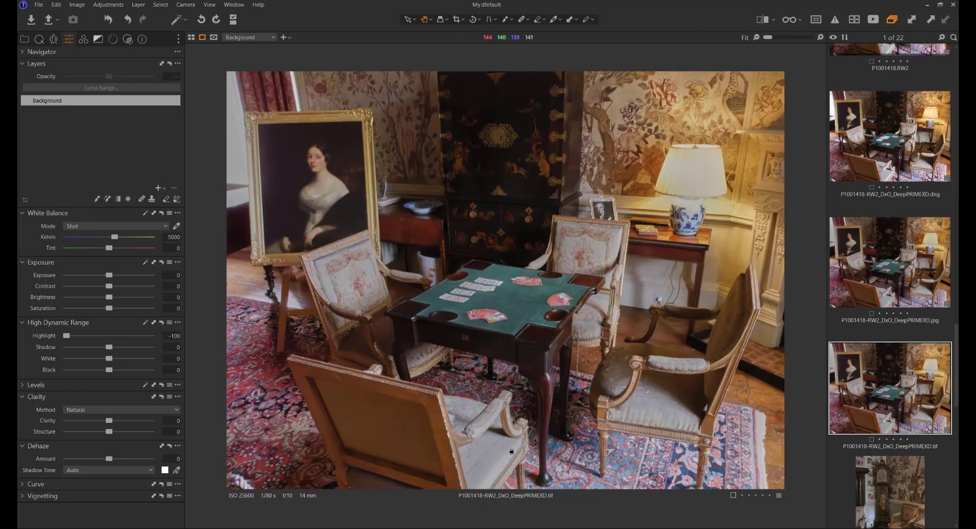
left_click(900, 146)
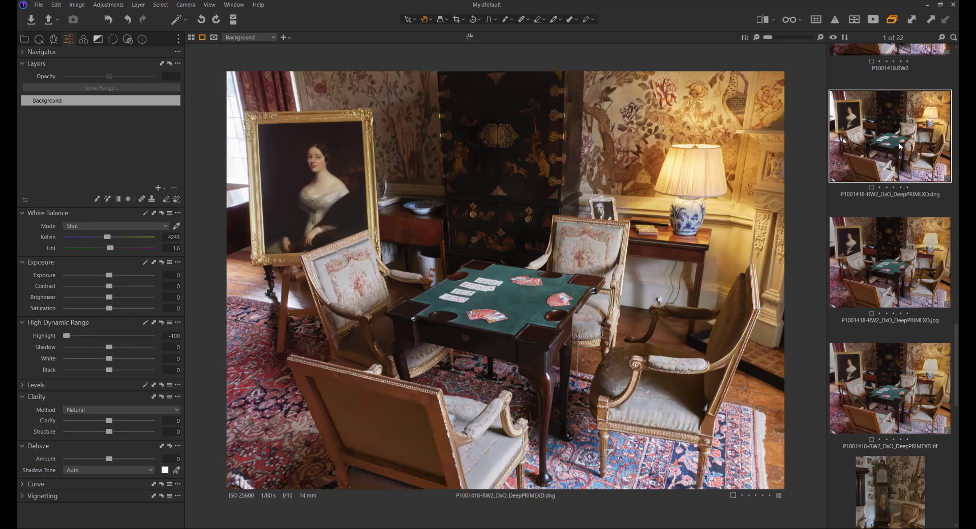
left_click(921, 411)
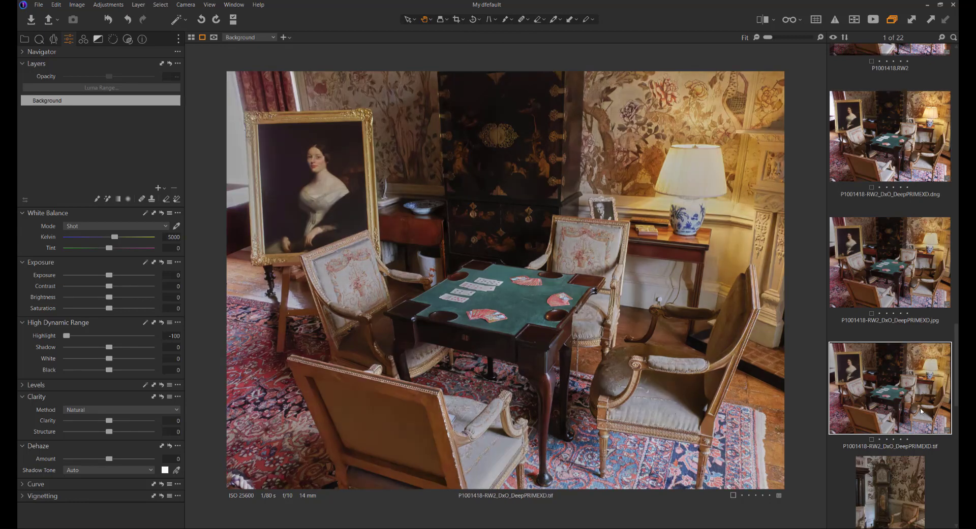
left_click(934, 159)
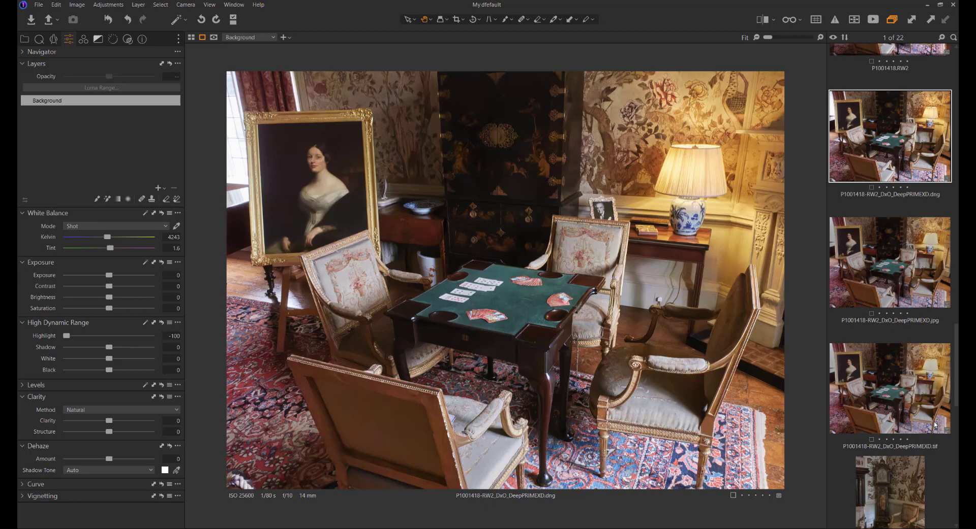
Step: Display the P1001418 RW2, DNG, JPG and TIF versions together in a multi-view grid
key("n")
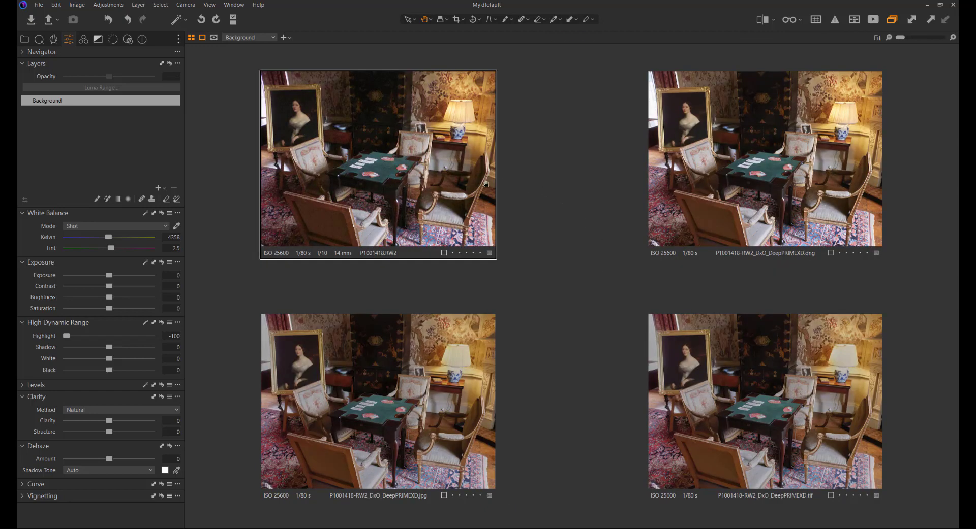